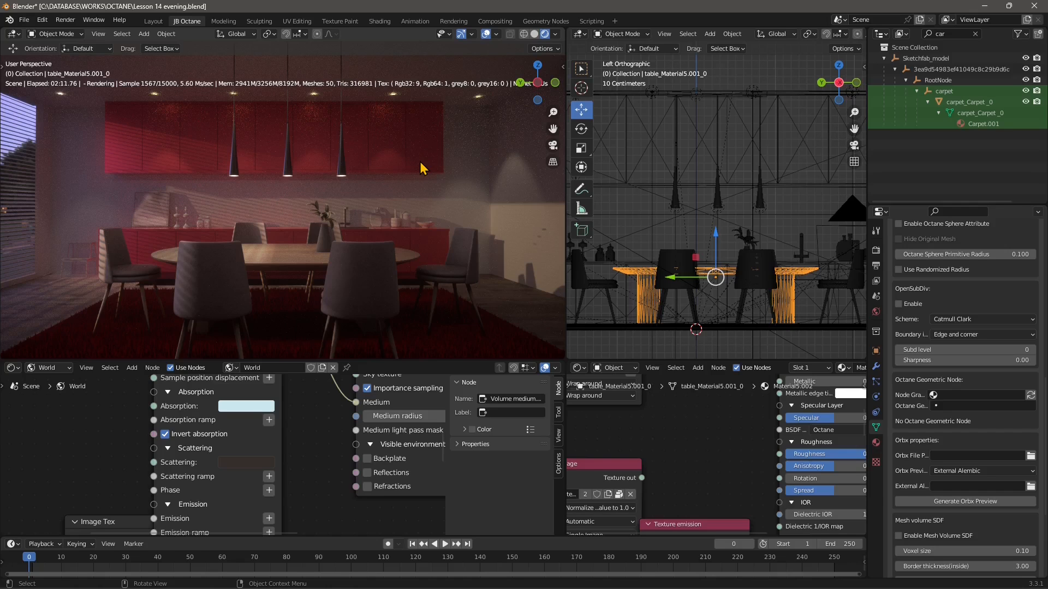
# Step: Select the camera in the wireframe view of the dining room scene and show its Octane camera and depth of field settings
pyautogui.scroll(-3, 712, 244)
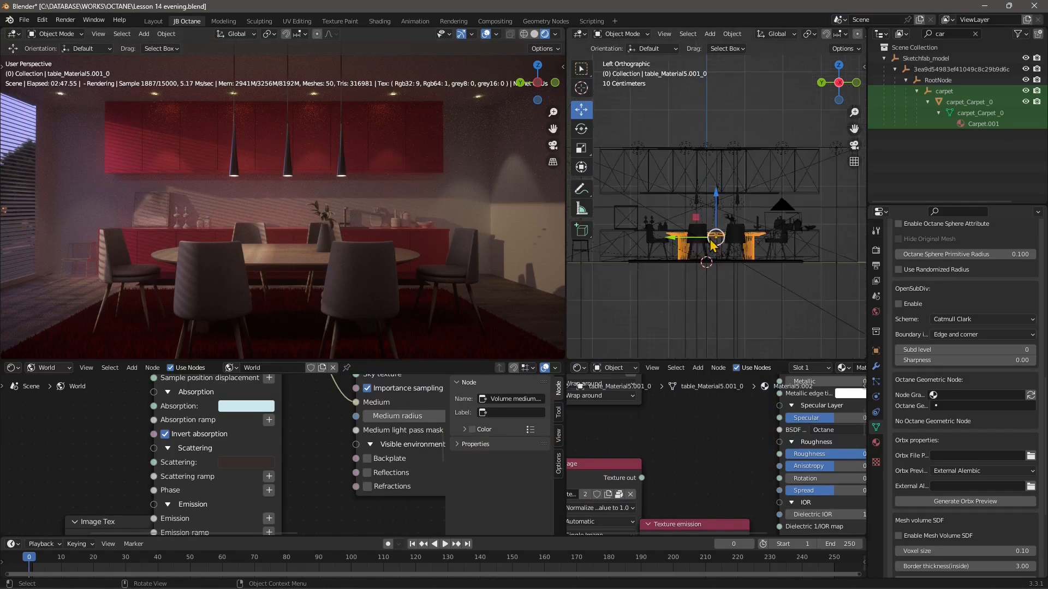
pyautogui.moveTo(712, 244); pyautogui.dragTo(805, 308, button='middle')
pyautogui.click(846, 278)
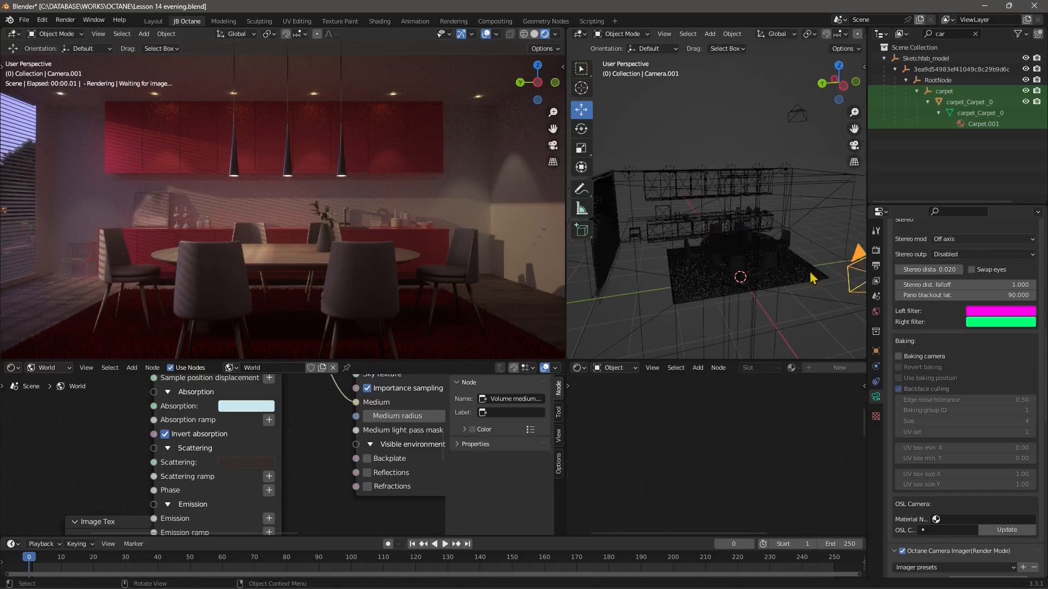
pyautogui.scroll(-3, 721, 273)
pyautogui.scroll(2, 786, 249)
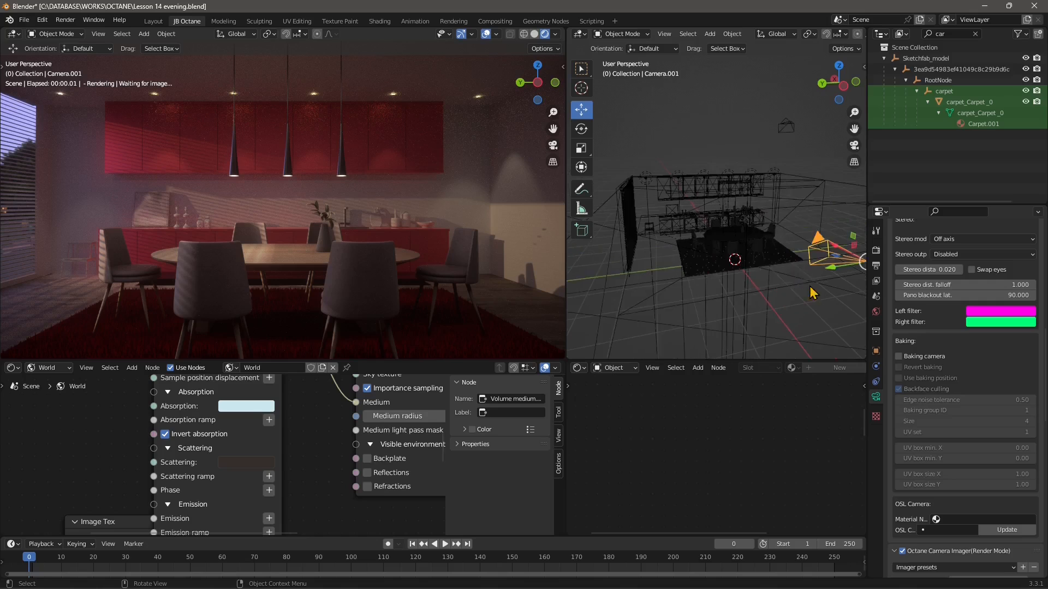
pyautogui.moveTo(812, 293); pyautogui.dragTo(766, 246, button='middle')
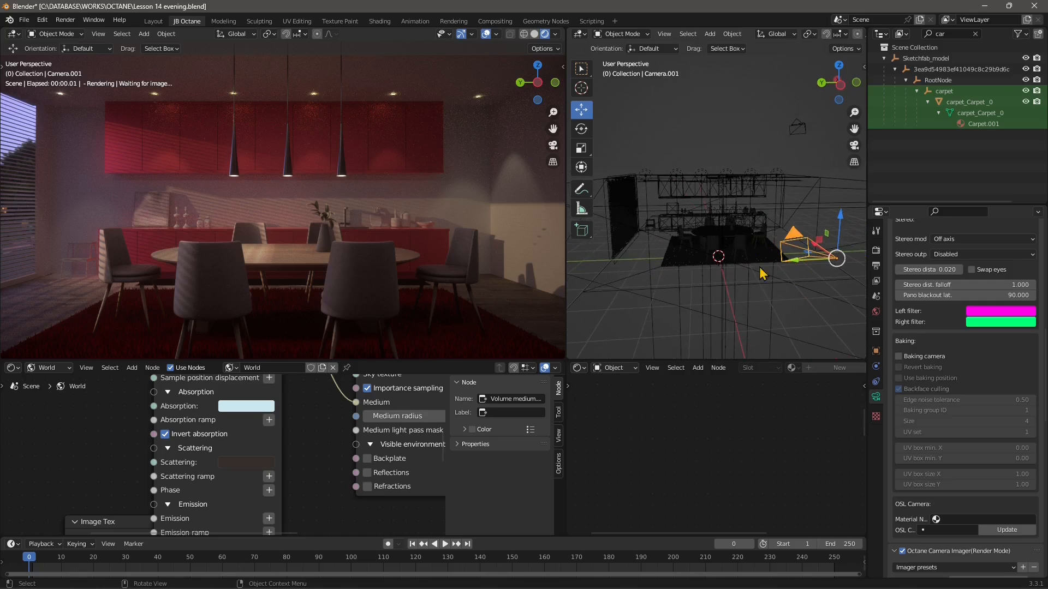
pyautogui.moveTo(701, 293); pyautogui.dragTo(740, 298, button='middle')
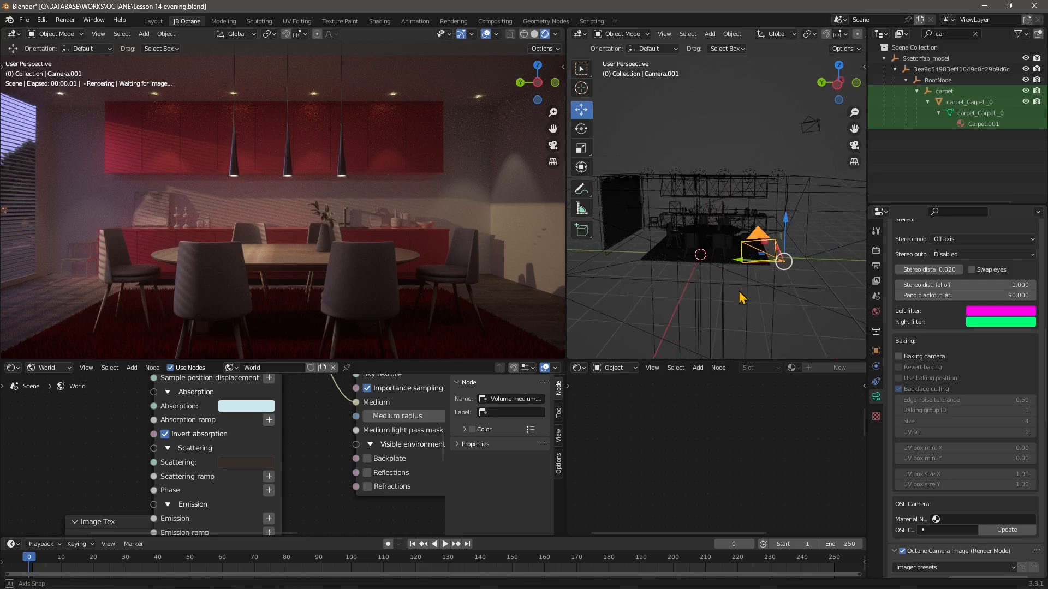
pyautogui.scroll(12, 939, 436)
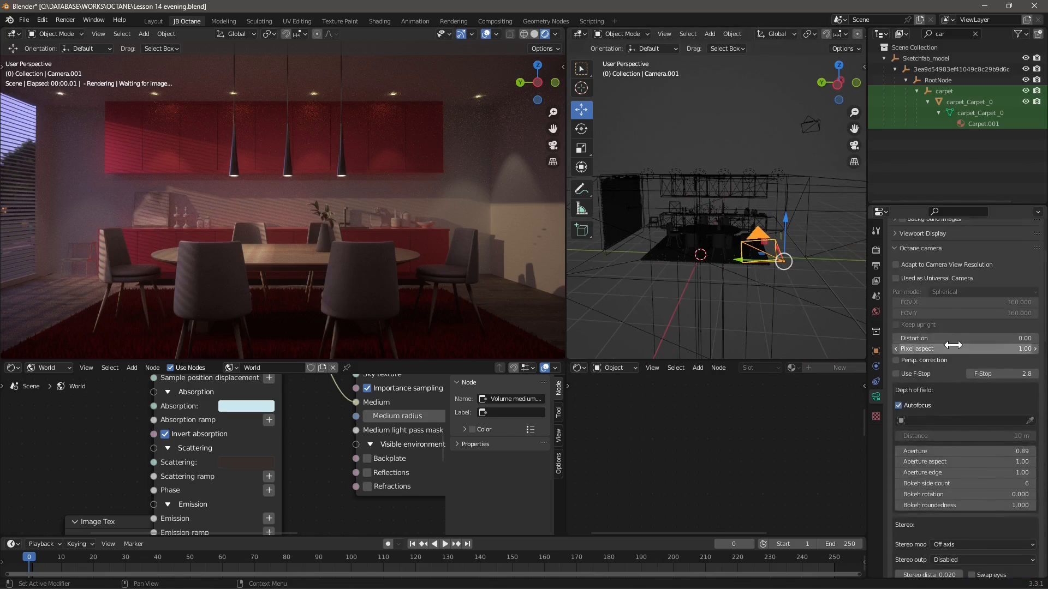
pyautogui.scroll(5, 952, 345)
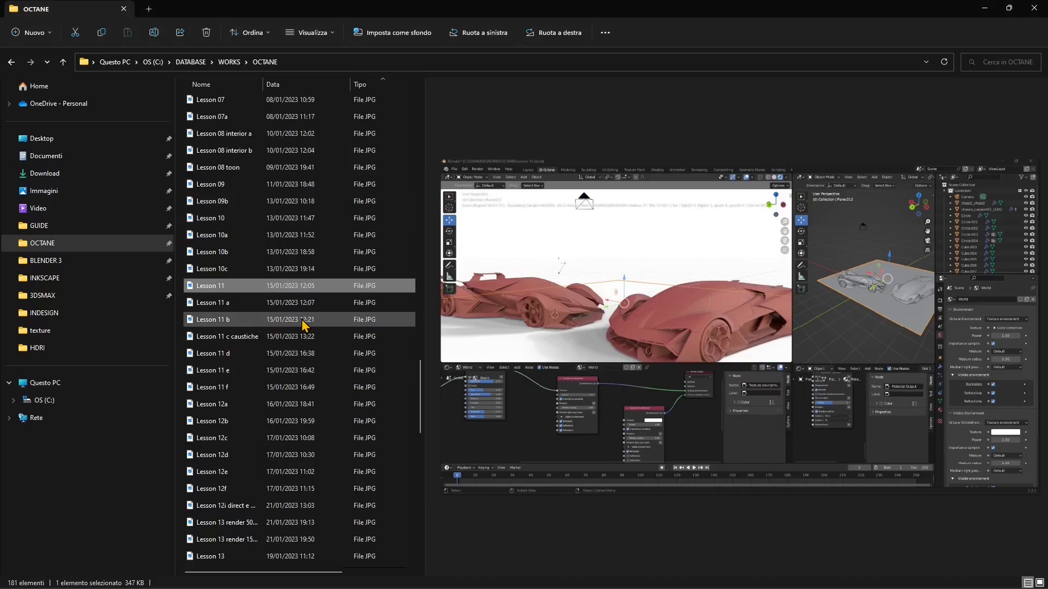
# Step: Preview the car lesson screenshots in the OCTANE folder from Lesson 11 a through Lesson 11 f
pyautogui.press('Down')
pyautogui.press('Down')
pyautogui.press('Up')
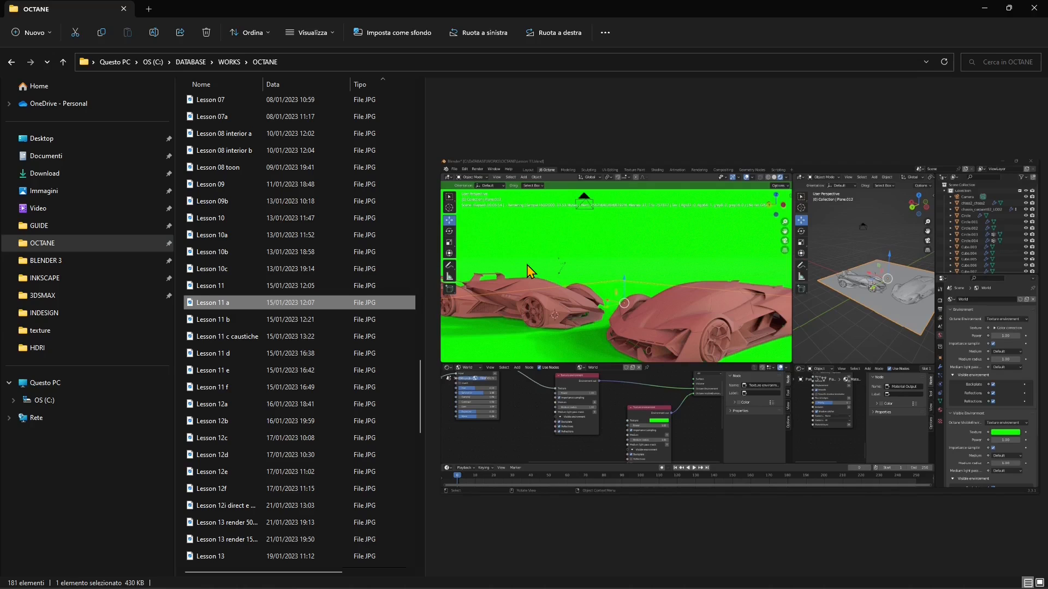
pyautogui.press('Down')
pyautogui.press('Down')
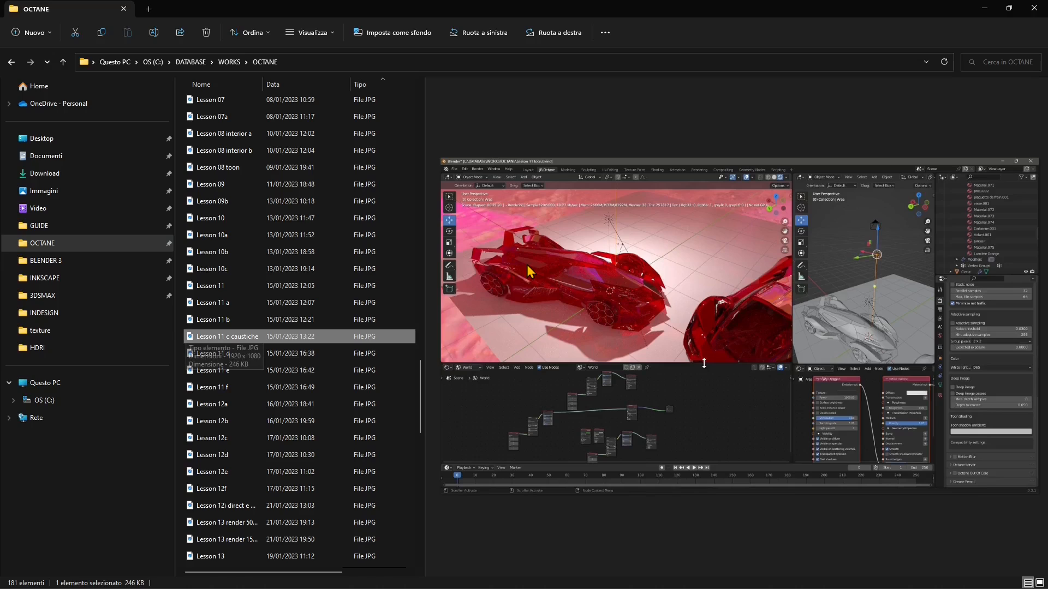
pyautogui.press('Up')
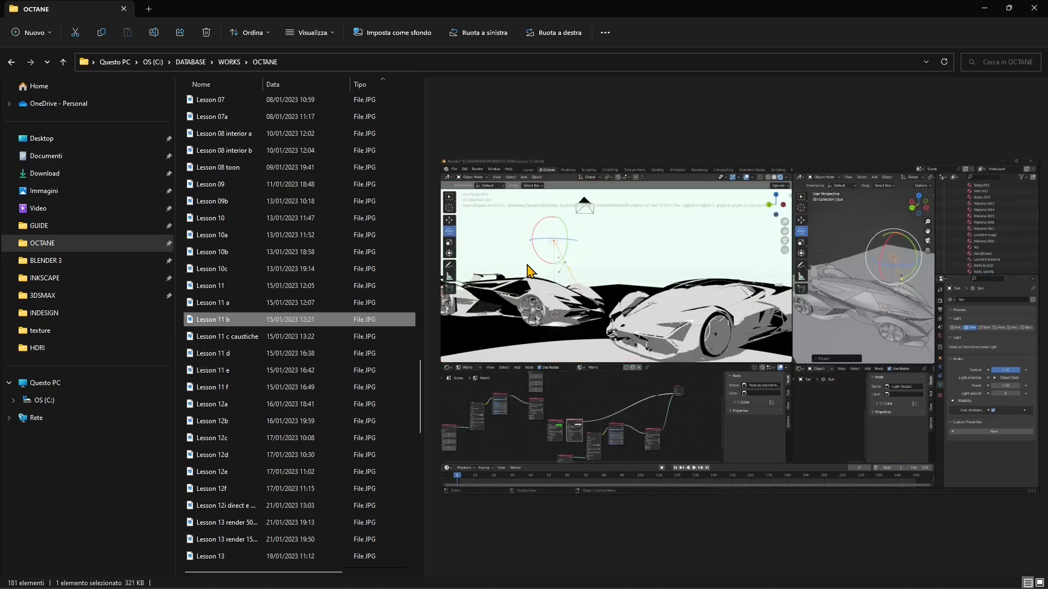
pyautogui.press('Down')
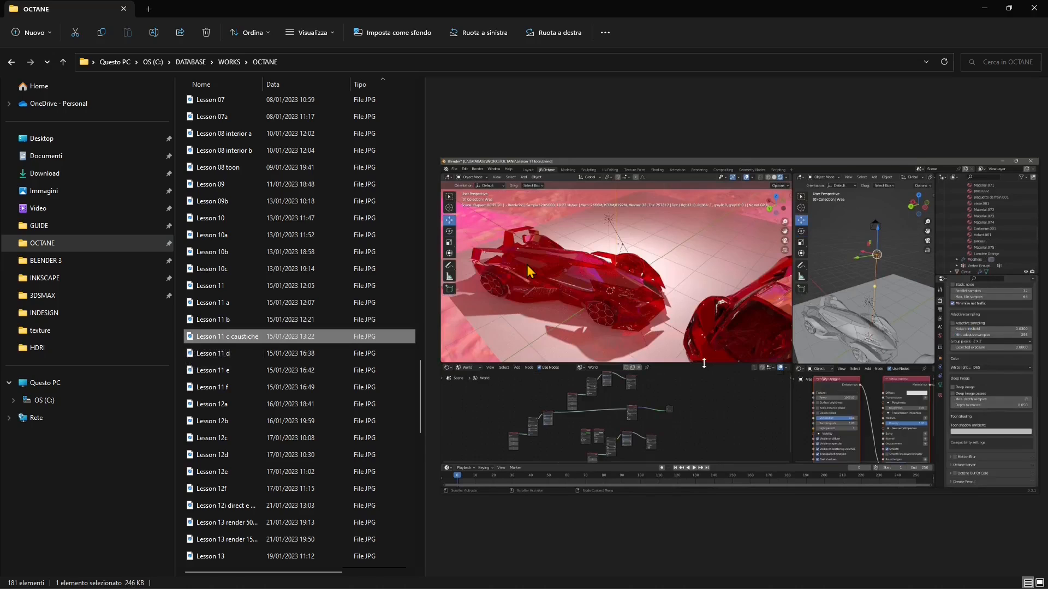
pyautogui.press('Down')
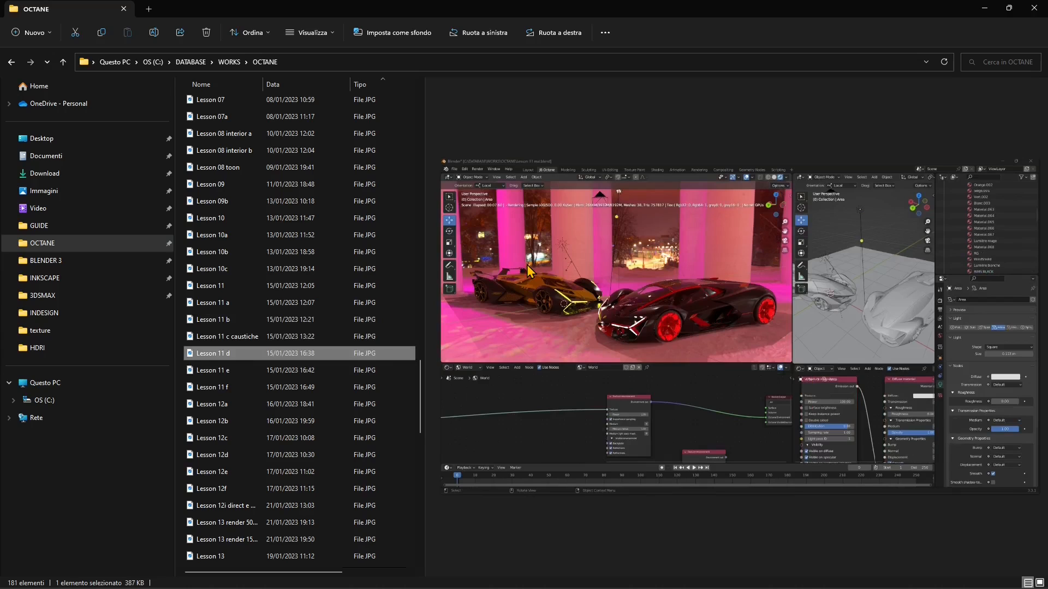
pyautogui.press('Down')
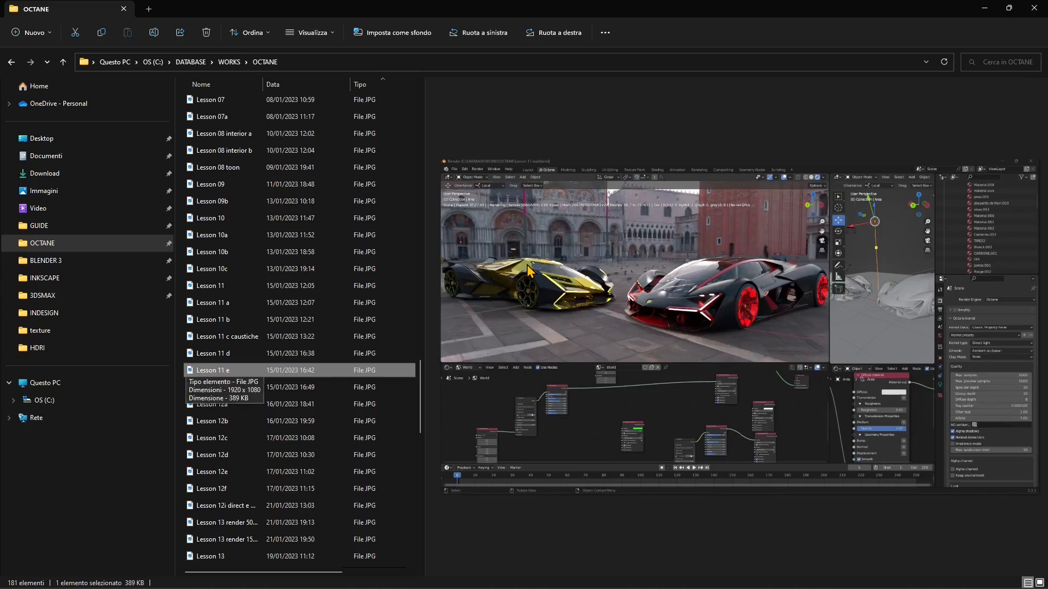
pyautogui.press('Down')
# Step: Preview the lesson screenshots from Lesson 12a through Lesson 12f and on to the Lesson 12i direct image
pyautogui.press('Down')
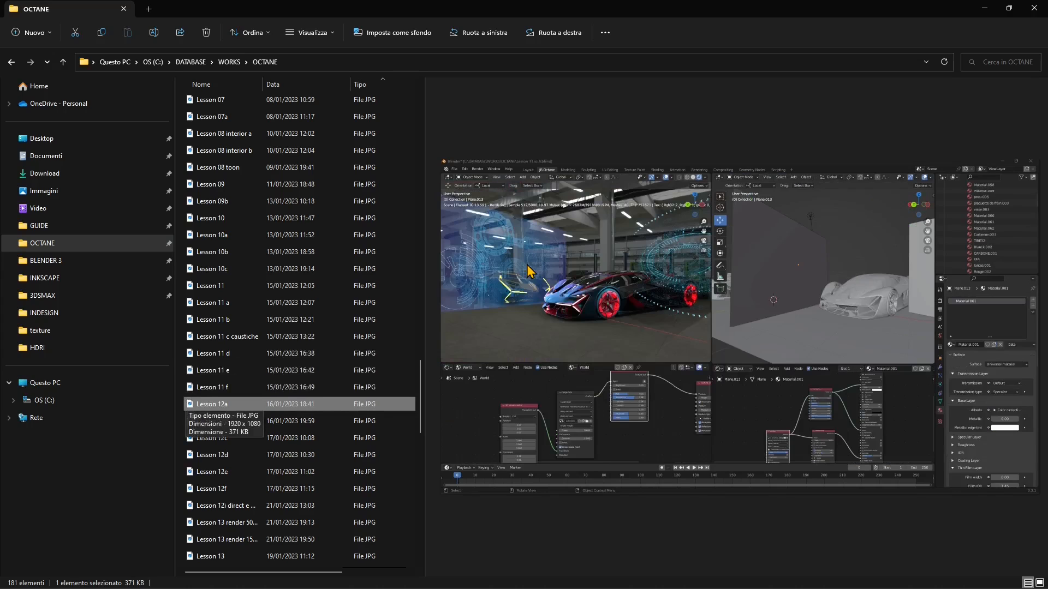
pyautogui.press('Down')
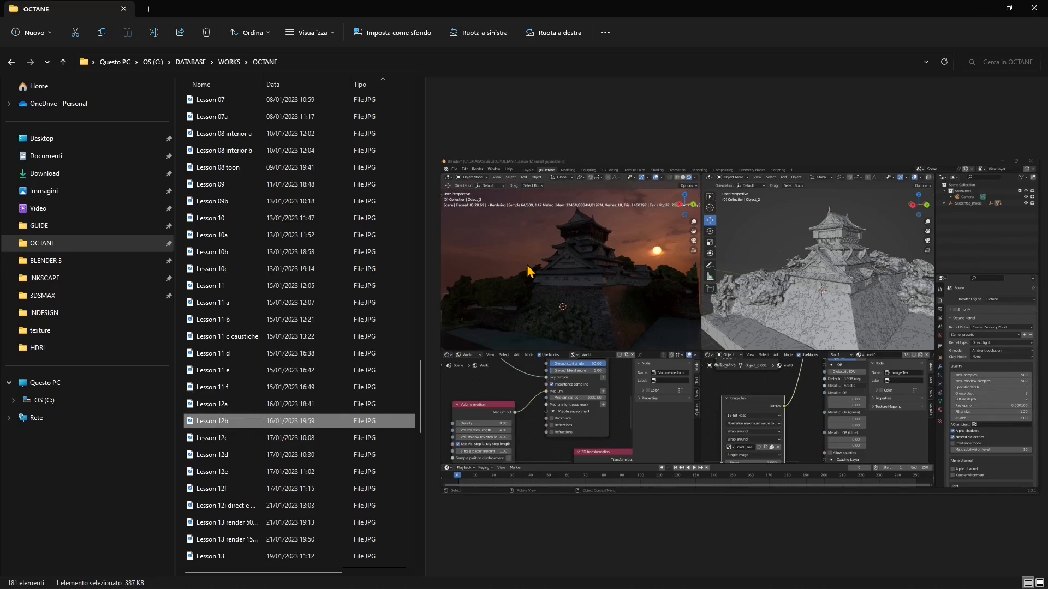
pyautogui.press('Up')
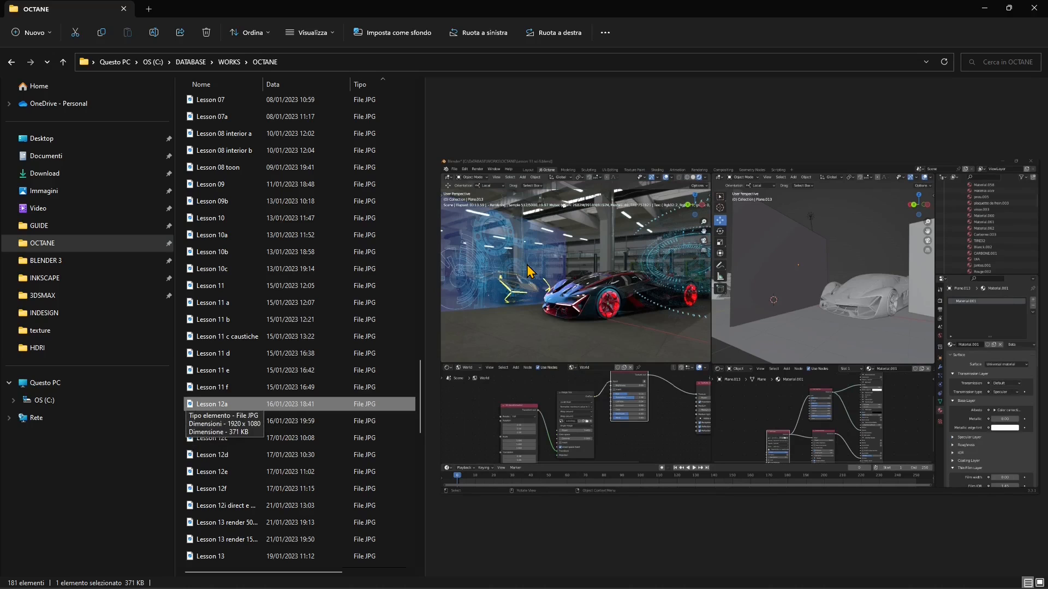
pyautogui.press('Down')
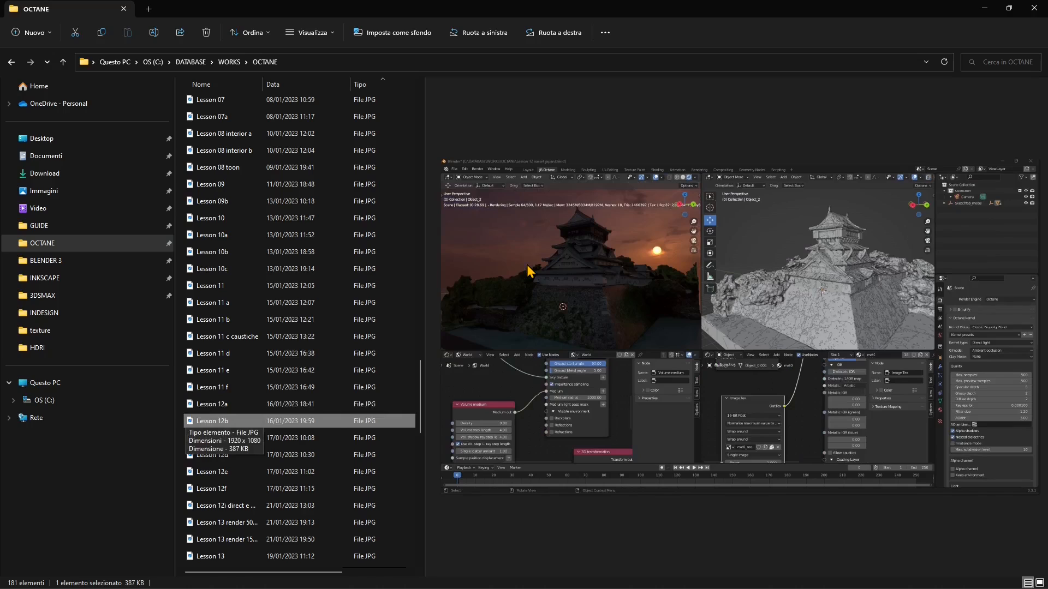
pyautogui.press('Down')
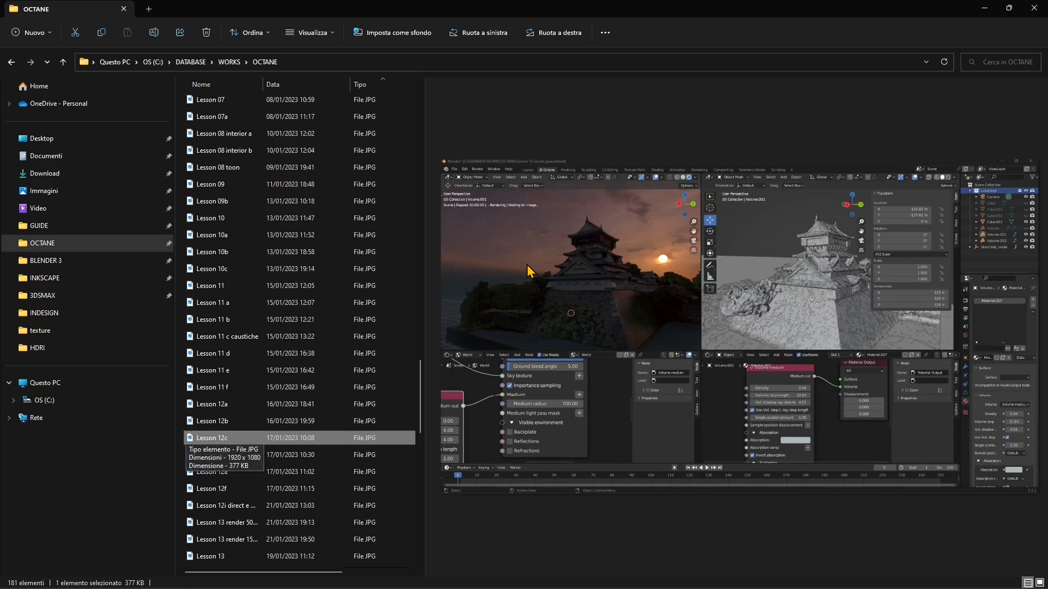
pyautogui.press('Down')
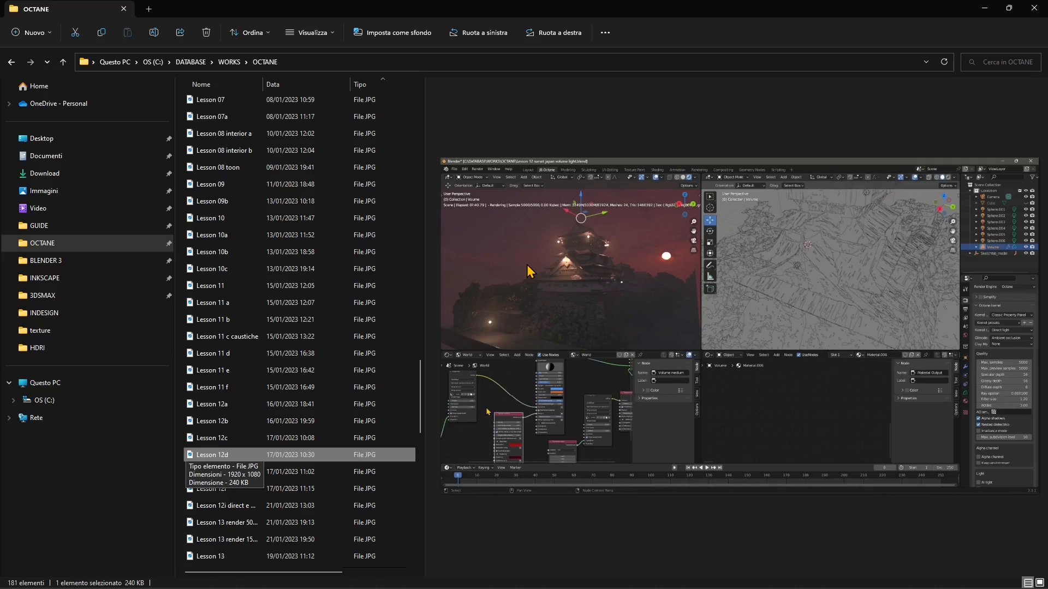
pyautogui.press('Down')
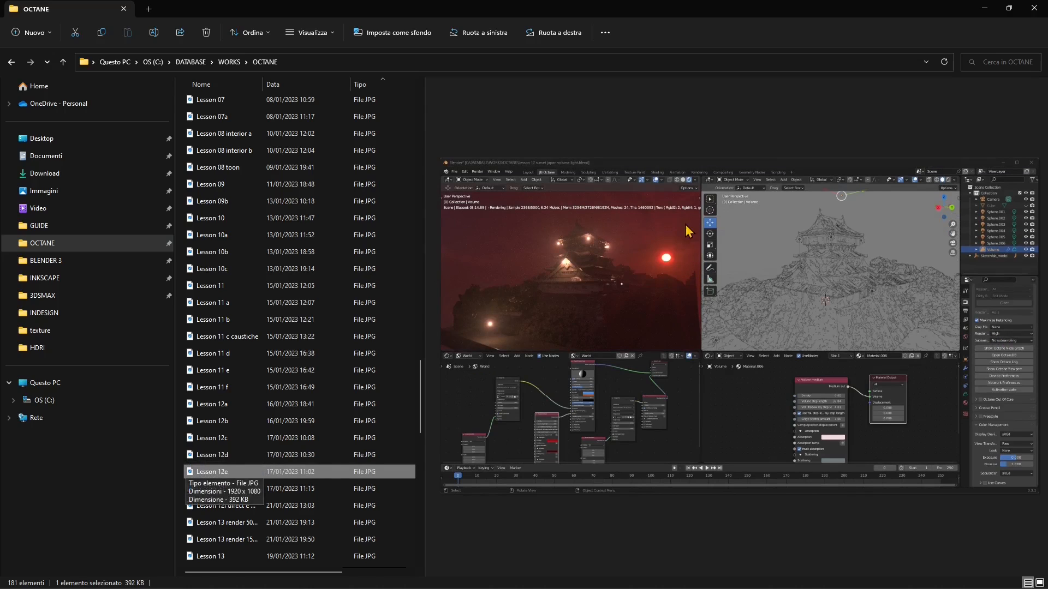
pyautogui.press('Down')
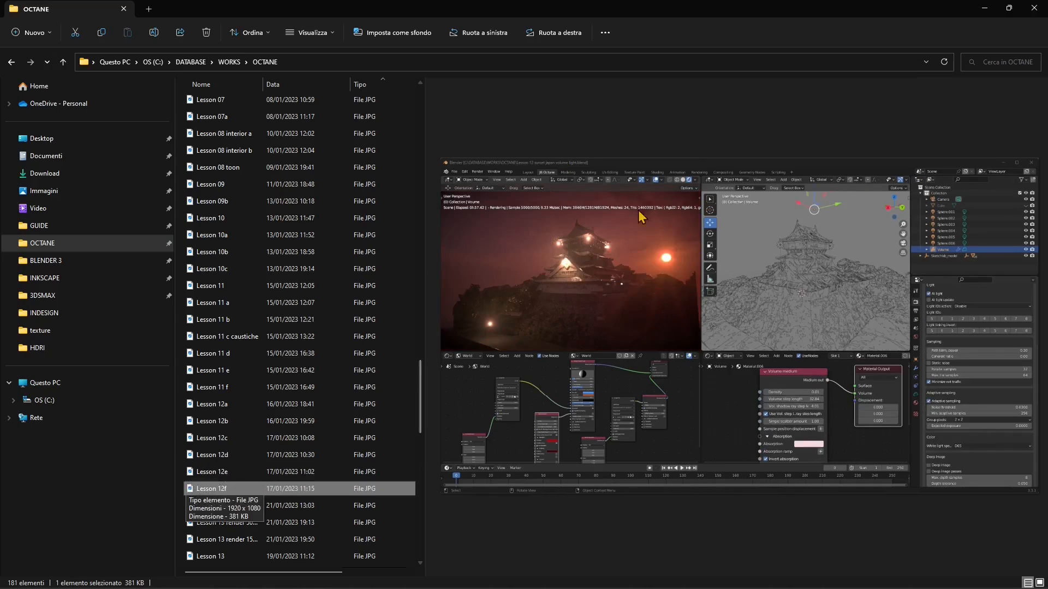
pyautogui.press('Down')
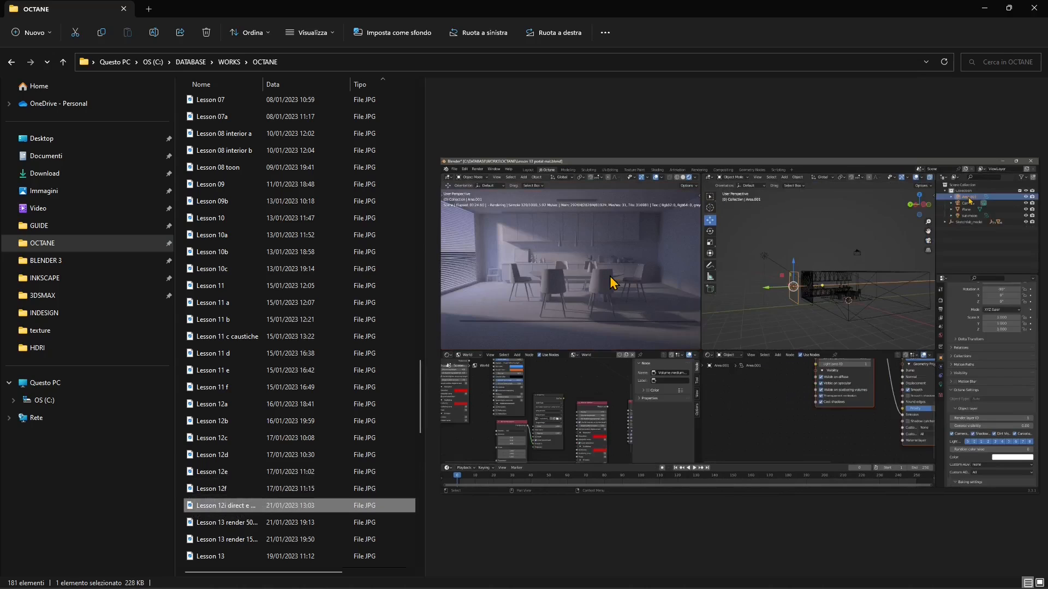
# Step: Compare the previews of the Lesson 13 render 5000s and Lesson 13 render 15000 giclamp noise threshold images
pyautogui.scroll(-3, 328, 464)
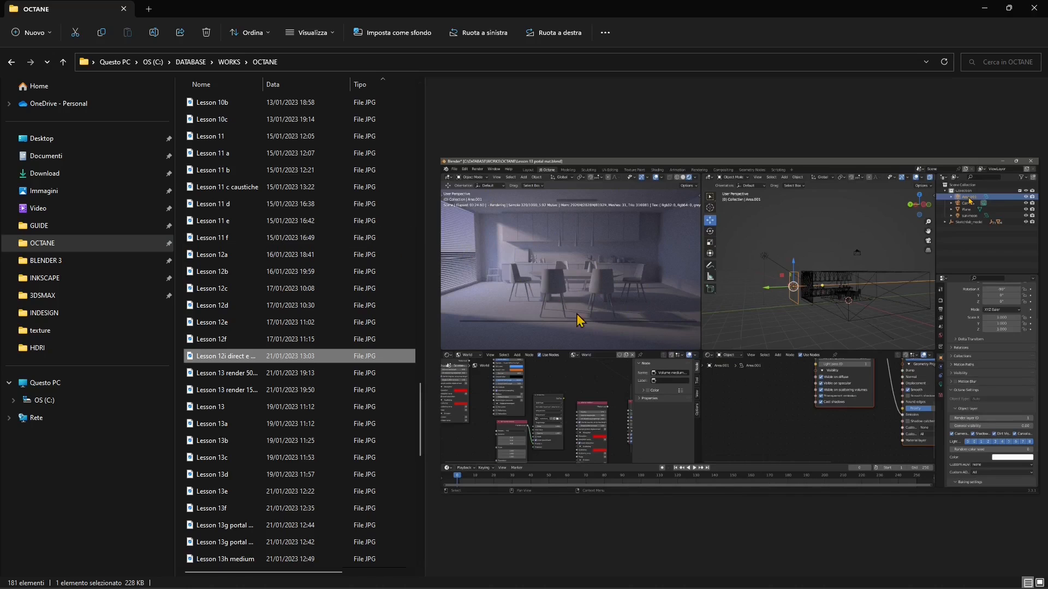
pyautogui.press('Down')
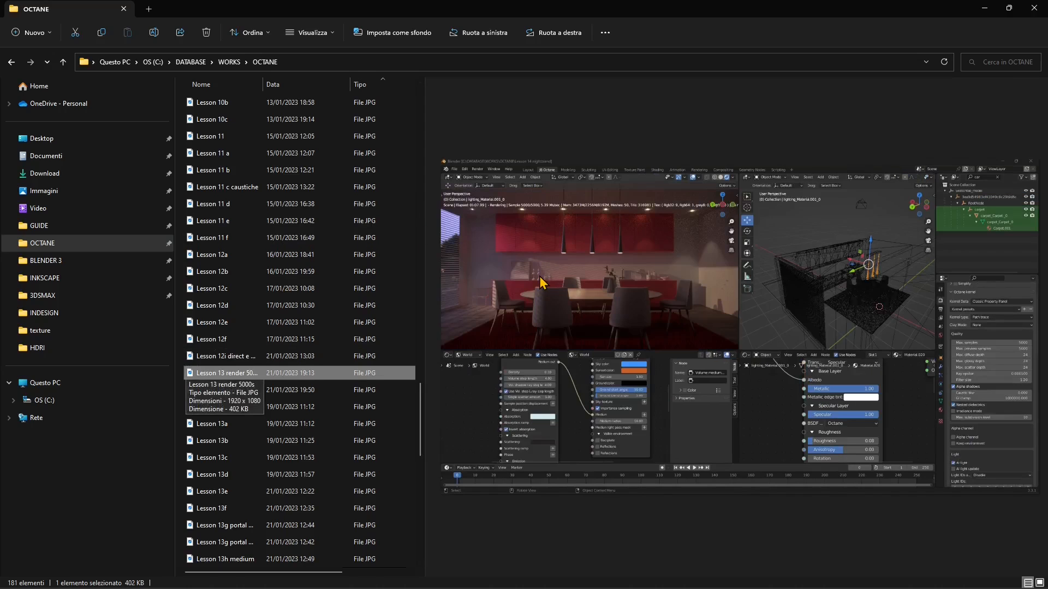
pyautogui.press('Down')
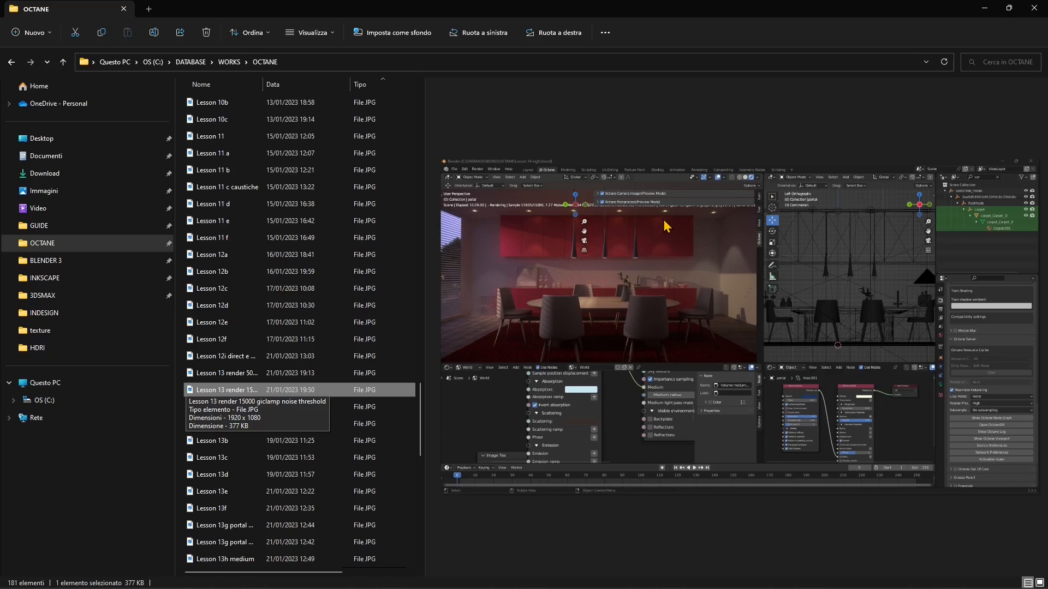
pyautogui.press('Up')
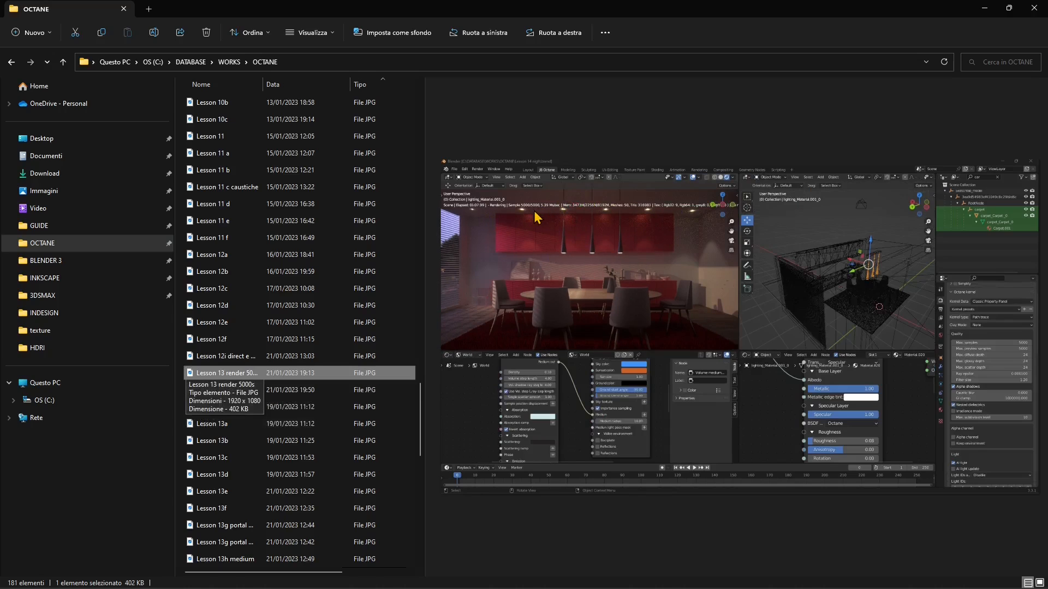
pyautogui.press('Down')
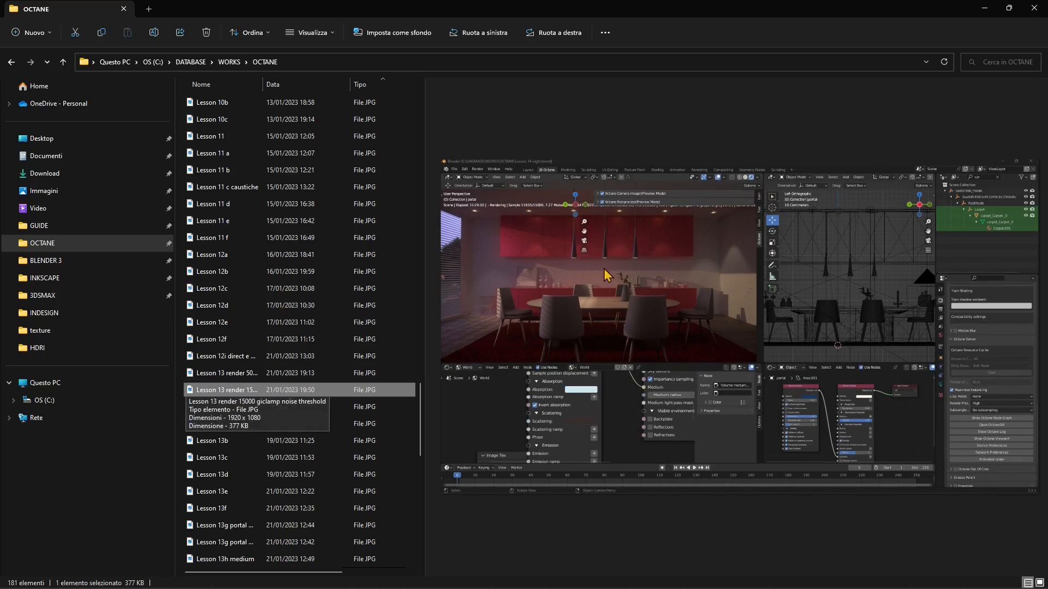
pyautogui.press('Down')
pyautogui.press('Up')
# Step: Preview the terrain and house screenshots from Lesson 13 through Lesson 13c
pyautogui.press('Down')
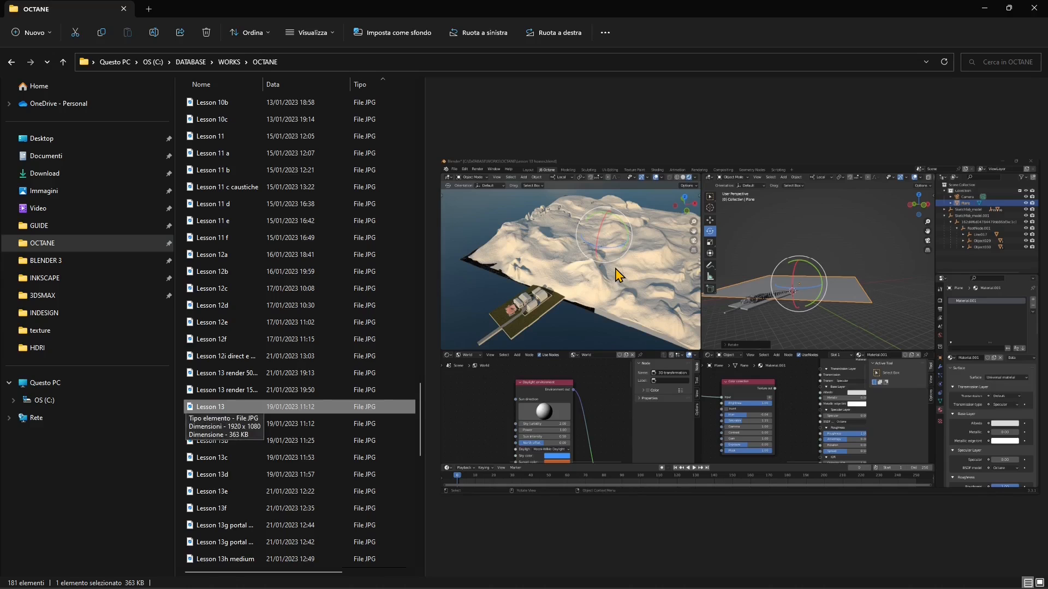
pyautogui.press('Down')
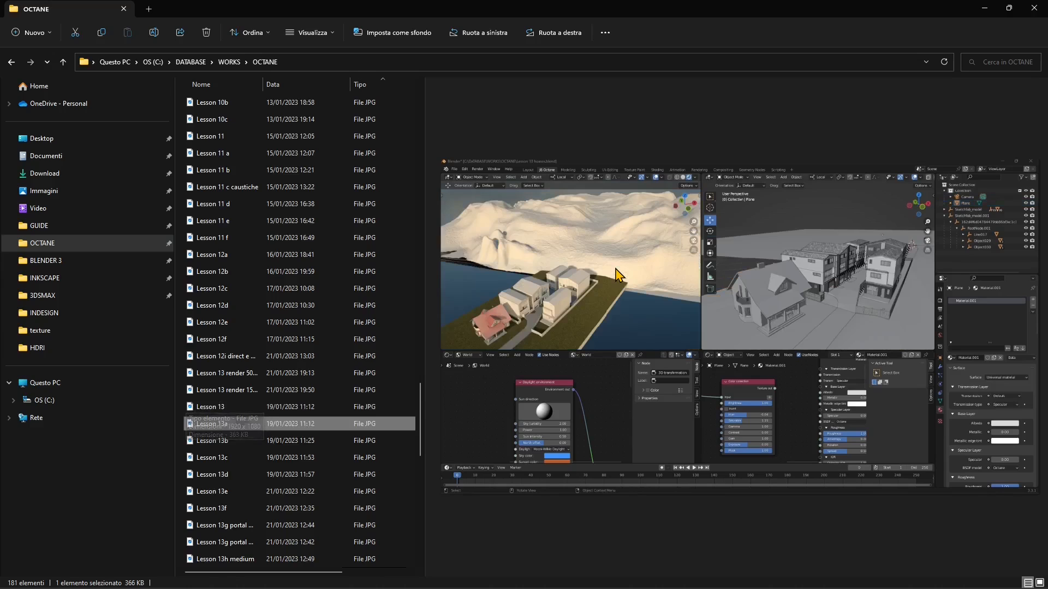
pyautogui.press('Down')
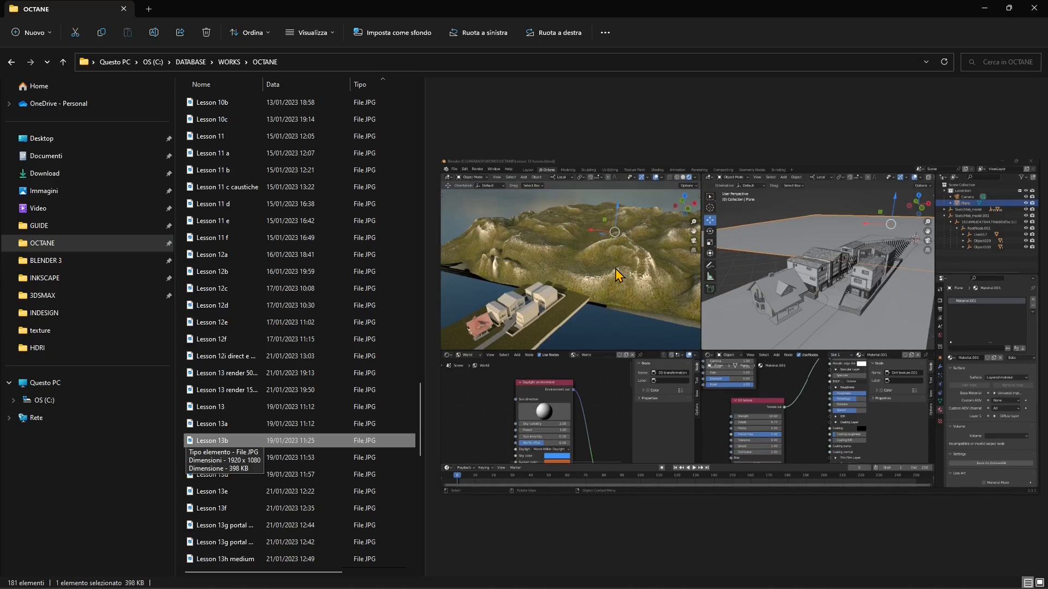
pyautogui.press('Down')
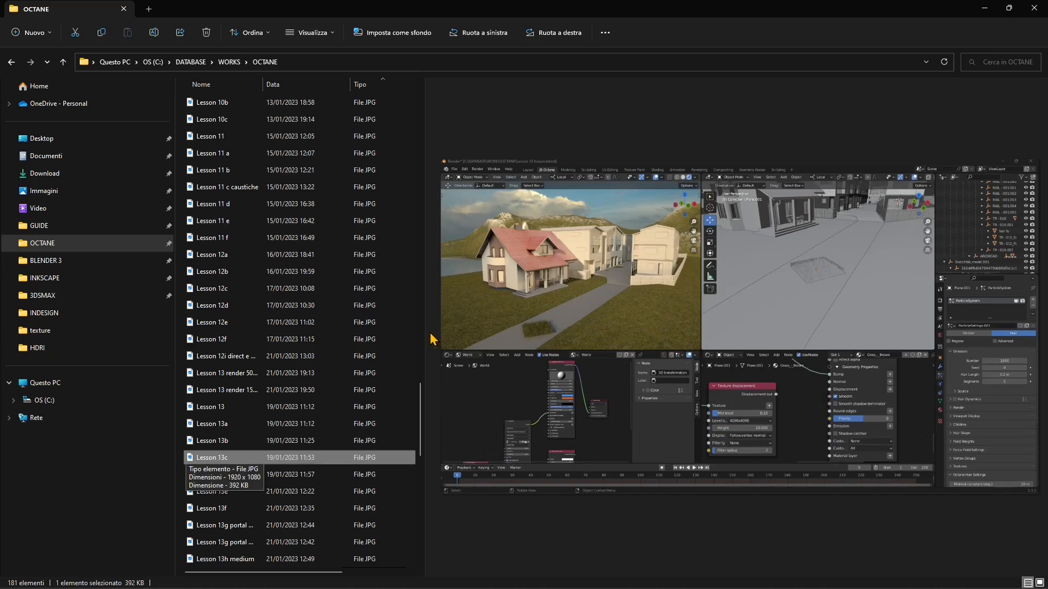
# Step: Enlarge the image preview area and preview the screenshots from Lesson 13d through Lesson 13f
pyautogui.moveTo(426, 331); pyautogui.dragTo(329, 338)
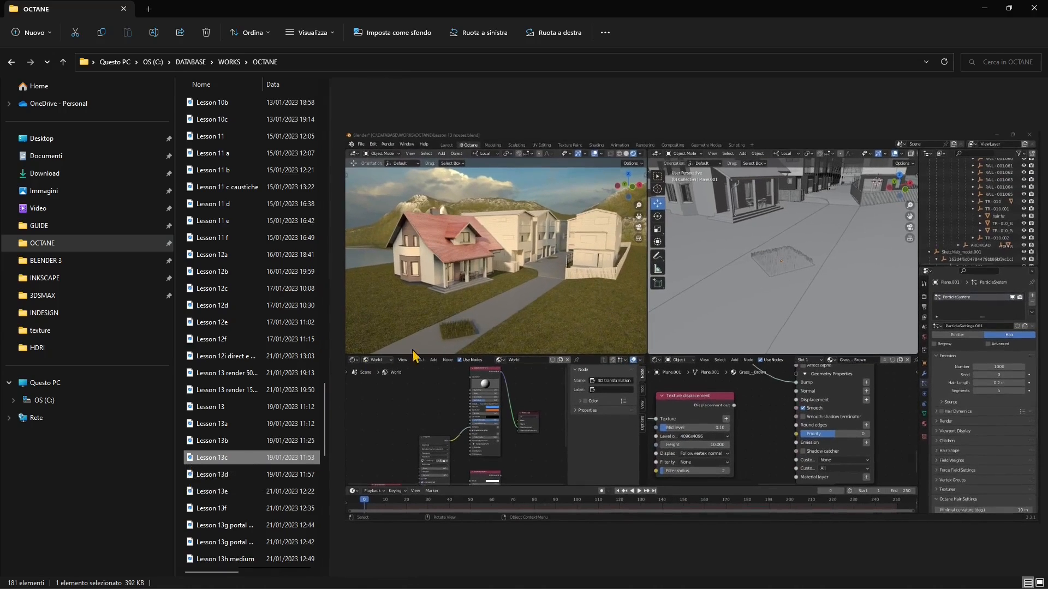
pyautogui.press('Down')
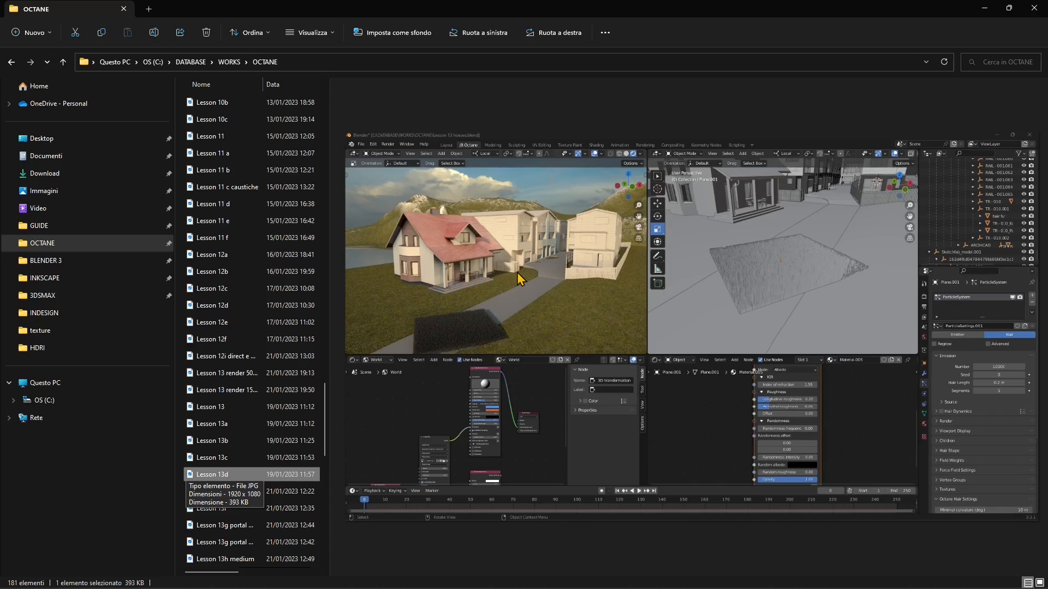
pyautogui.press('Down')
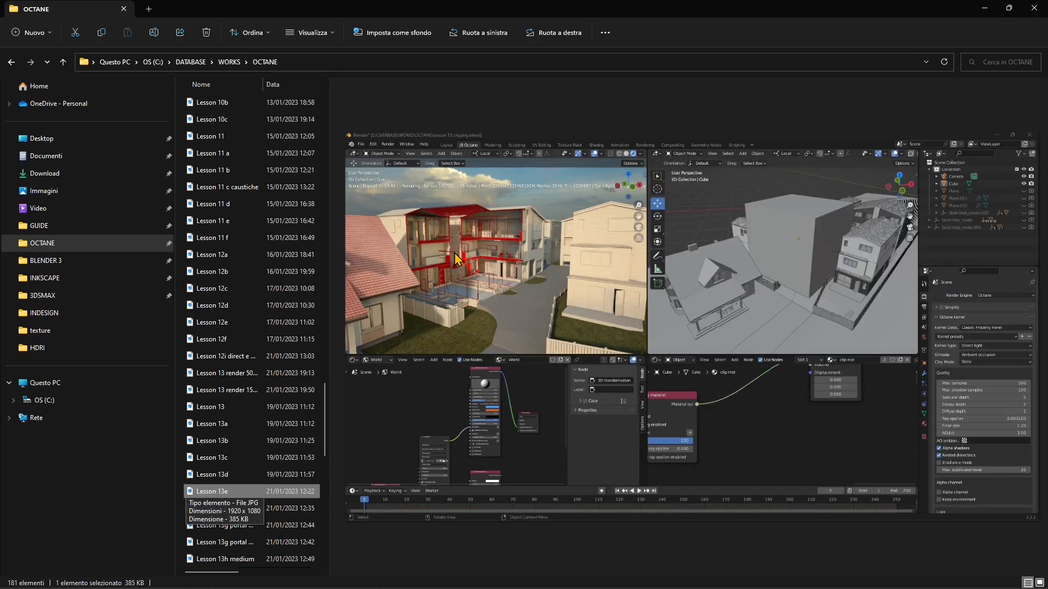
pyautogui.press('Down')
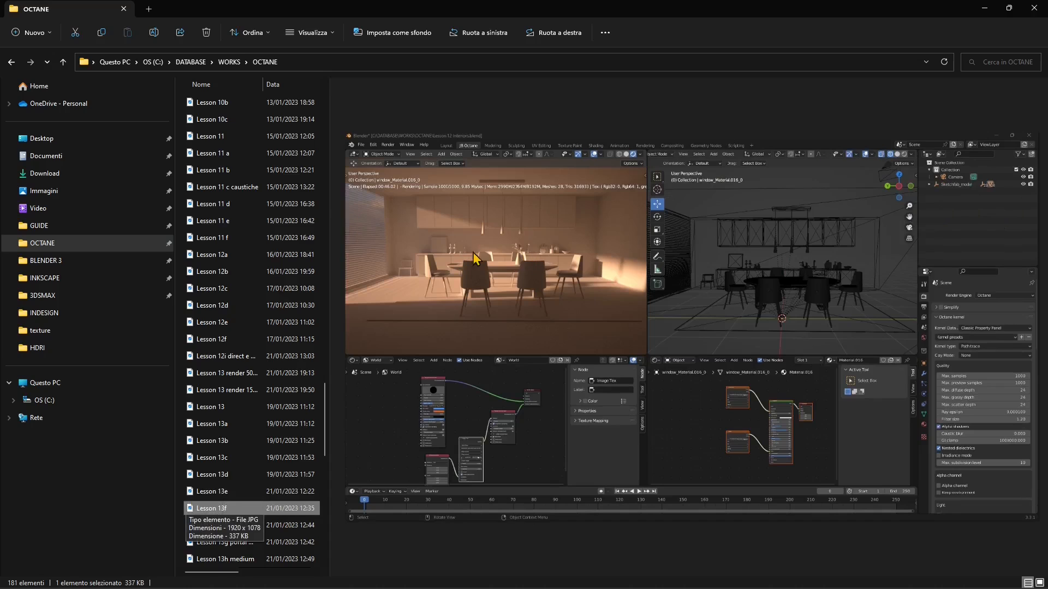
# Step: Preview the Lesson 13g portal screenshots, the Lesson 13h medium screenshot and the Lesson 13 render that follows
pyautogui.press('Down')
pyautogui.press('Down')
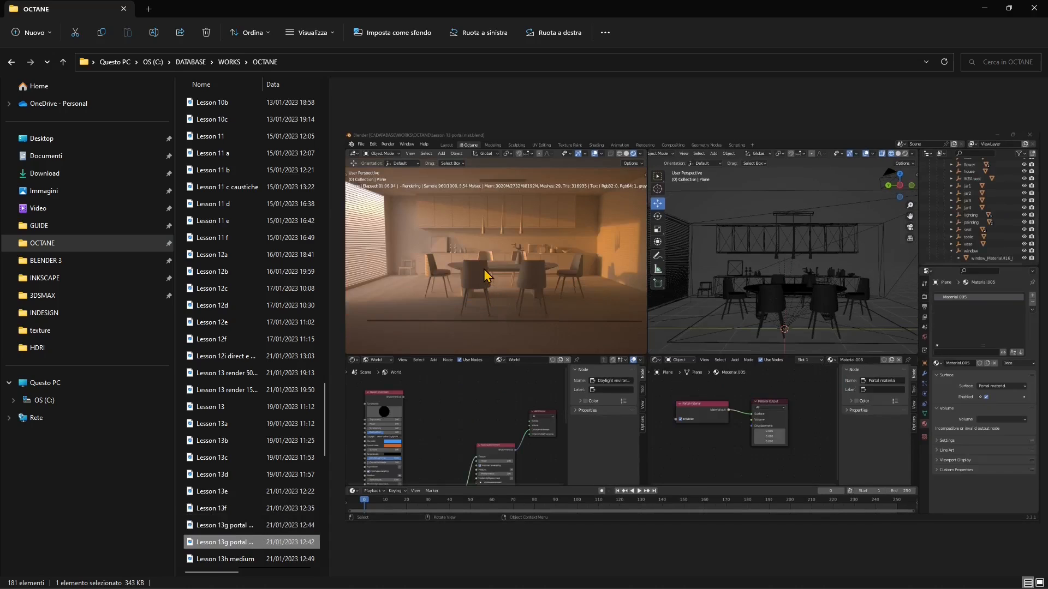
pyautogui.press('Down')
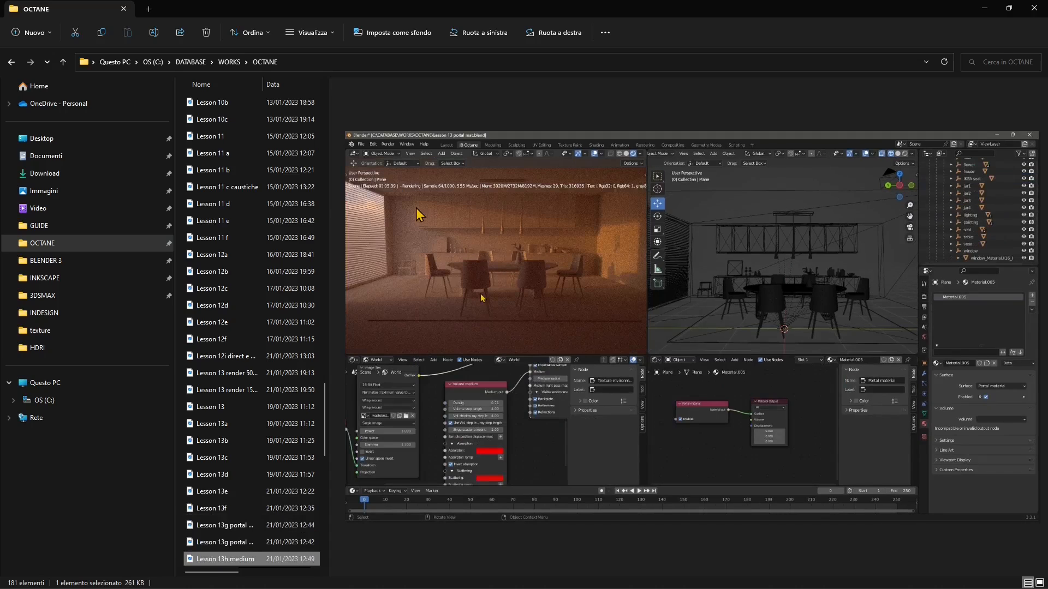
pyautogui.press('Down')
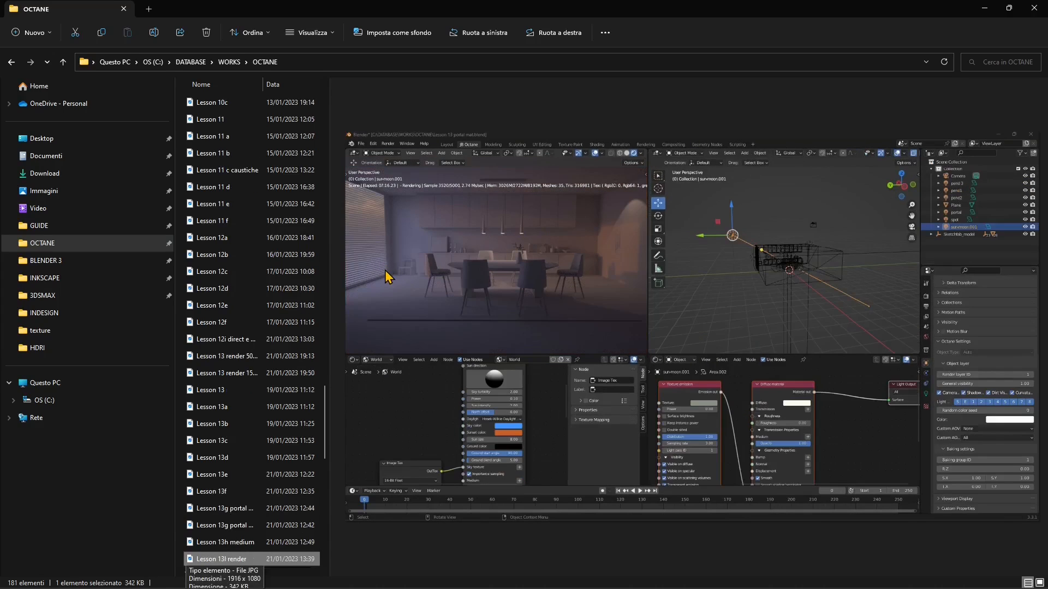
# Step: Switch to Blender and compare the Main and denoised Main passes of the evening kitchen render in the Octane viewport
pyautogui.hotkey('alt', 'Tab')
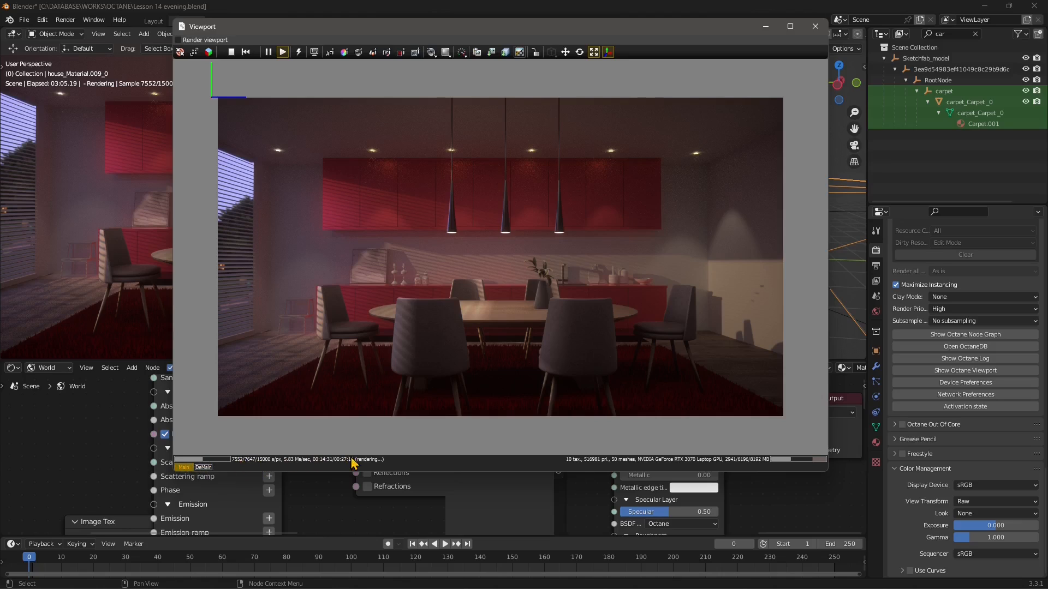
pyautogui.click(204, 468)
pyautogui.click(204, 469)
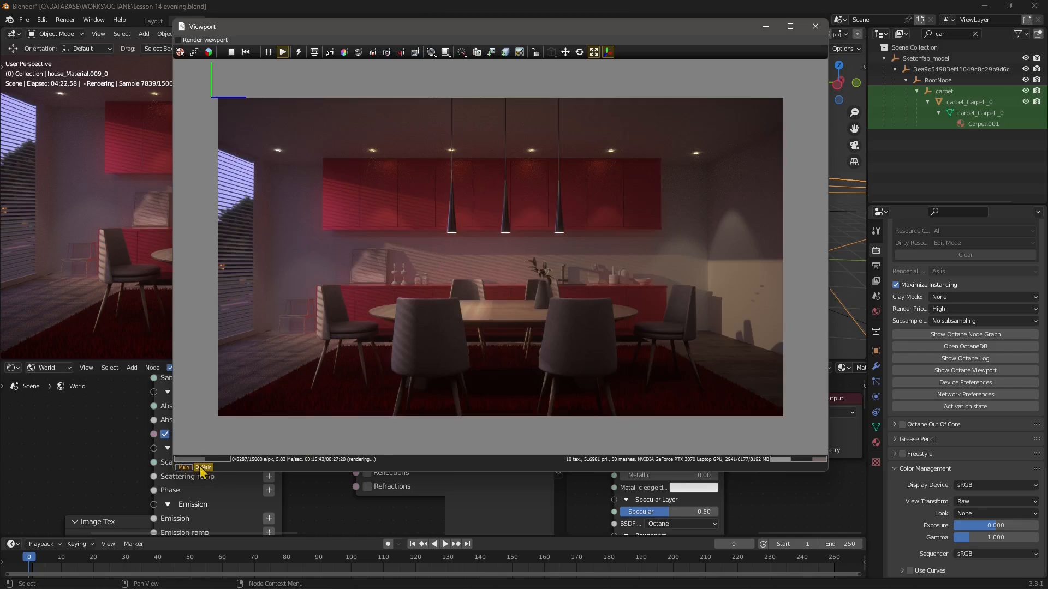
pyautogui.click(185, 467)
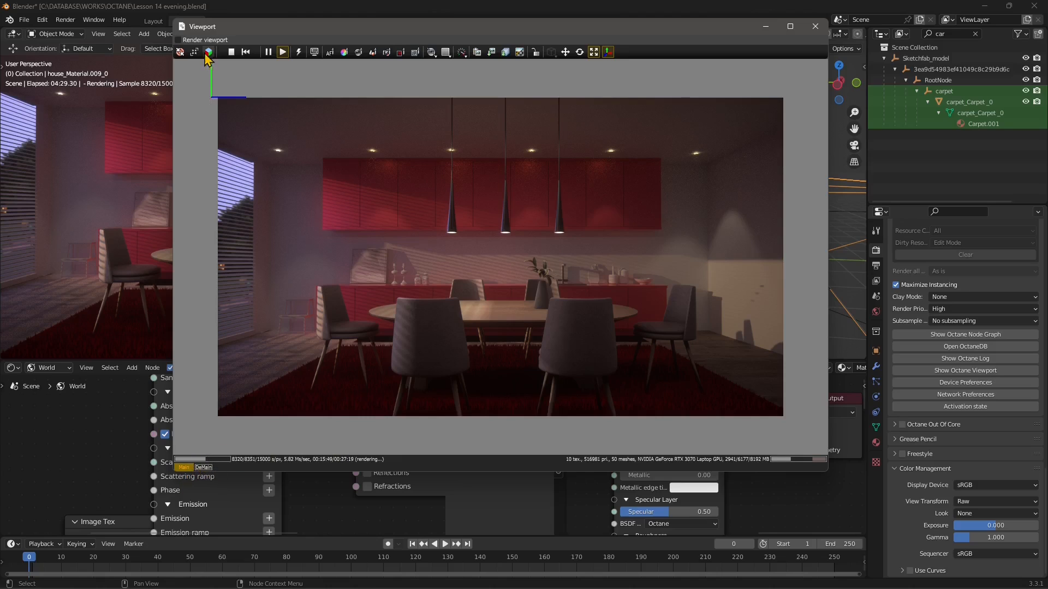
# Step: Lock the Octane render viewport and cycle through its pickers, ending with the object picker enabled
pyautogui.moveTo(507, 27); pyautogui.dragTo(508, 21)
pyautogui.click(537, 50)
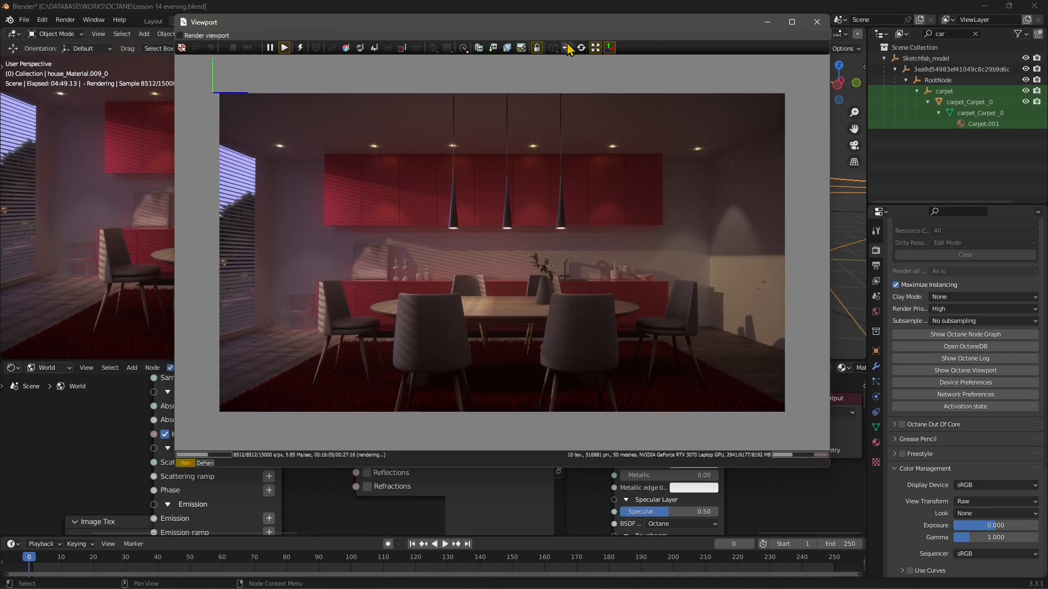
pyautogui.click(351, 48)
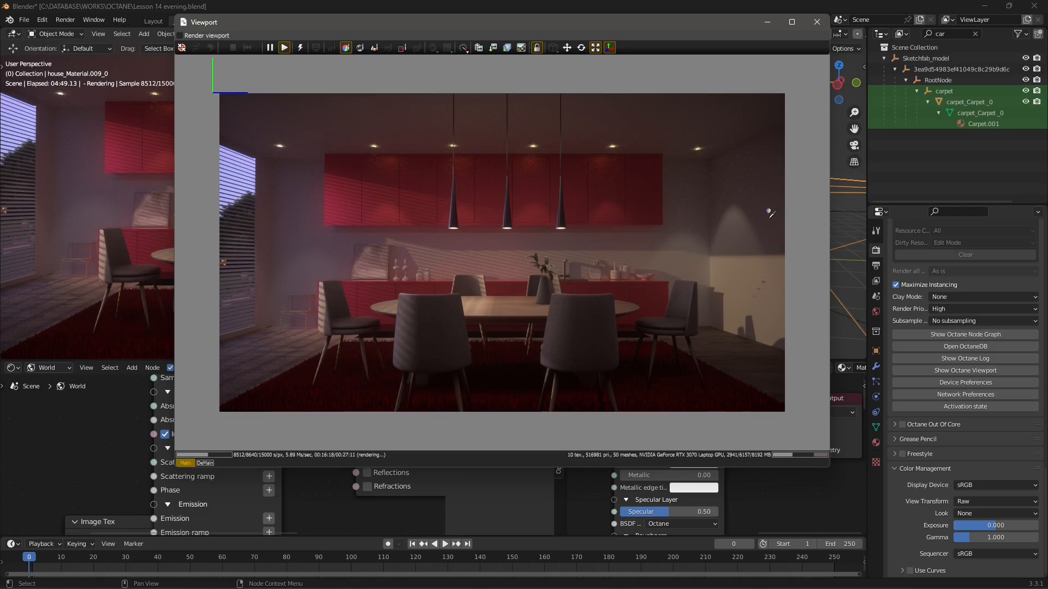
pyautogui.click(360, 49)
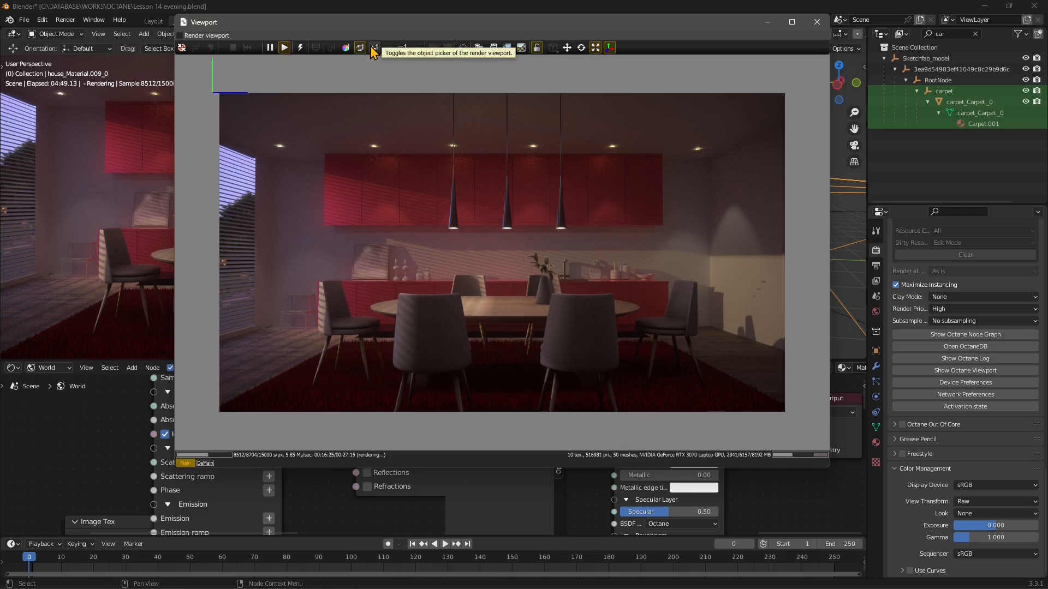
pyautogui.click(374, 48)
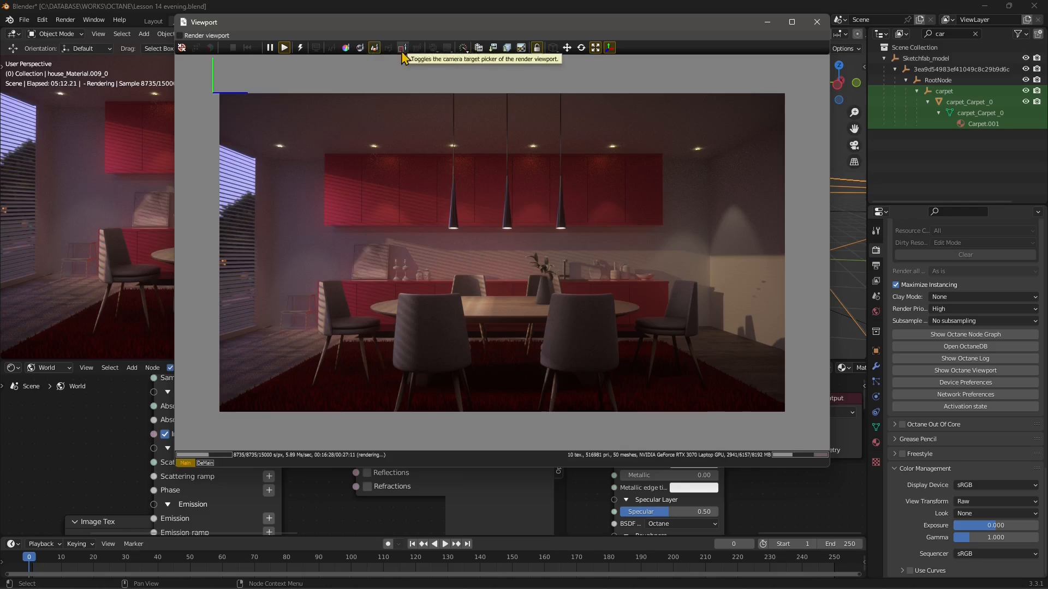
# Step: Look through the high, medium and low render priority options and move the Octane viewport window slightly lower
pyautogui.click(464, 50)
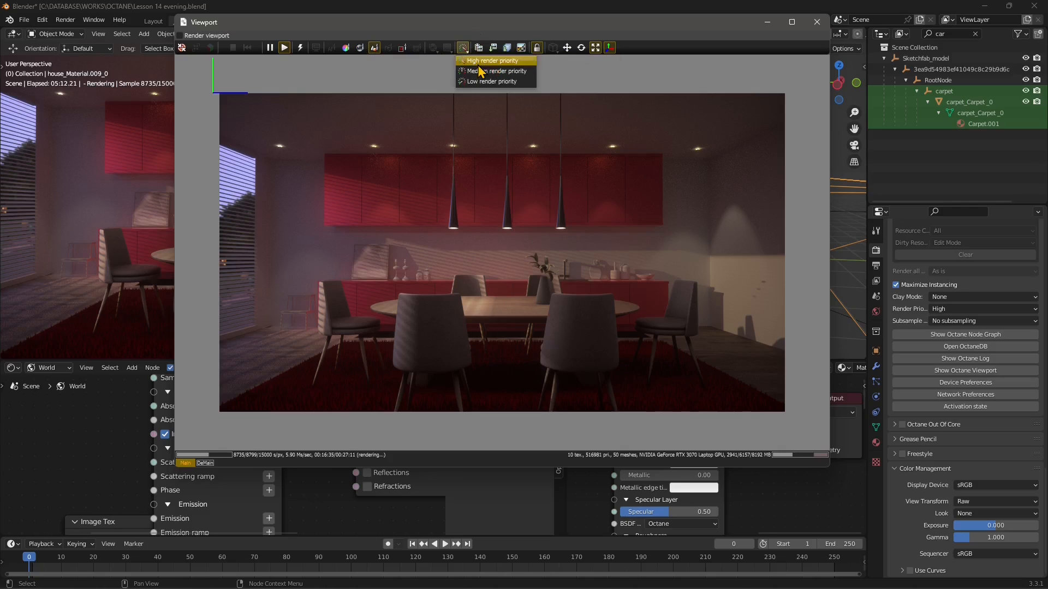
pyautogui.click(481, 36)
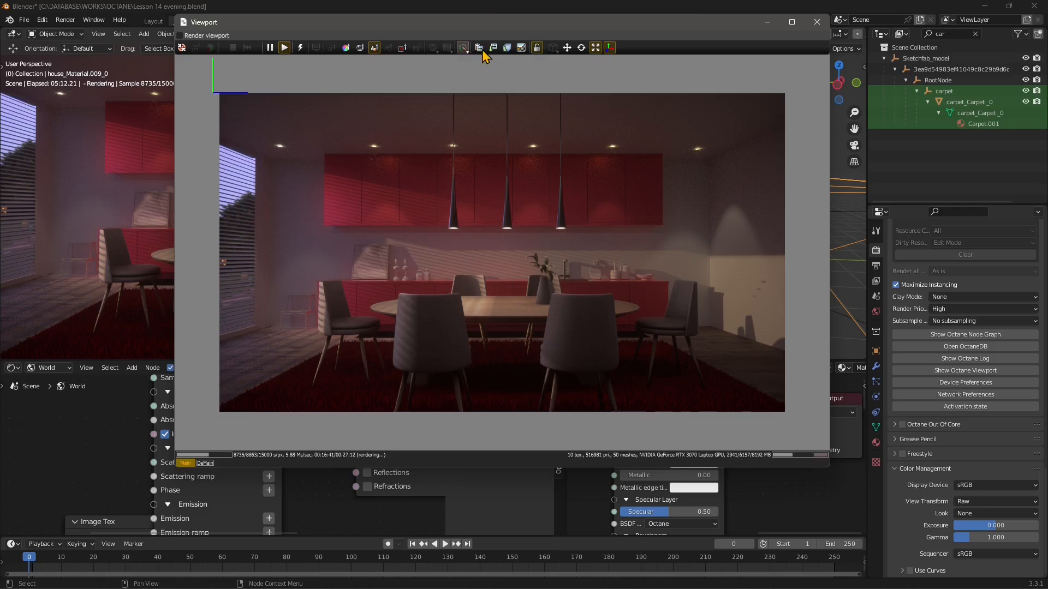
pyautogui.moveTo(482, 36); pyautogui.dragTo(485, 54)
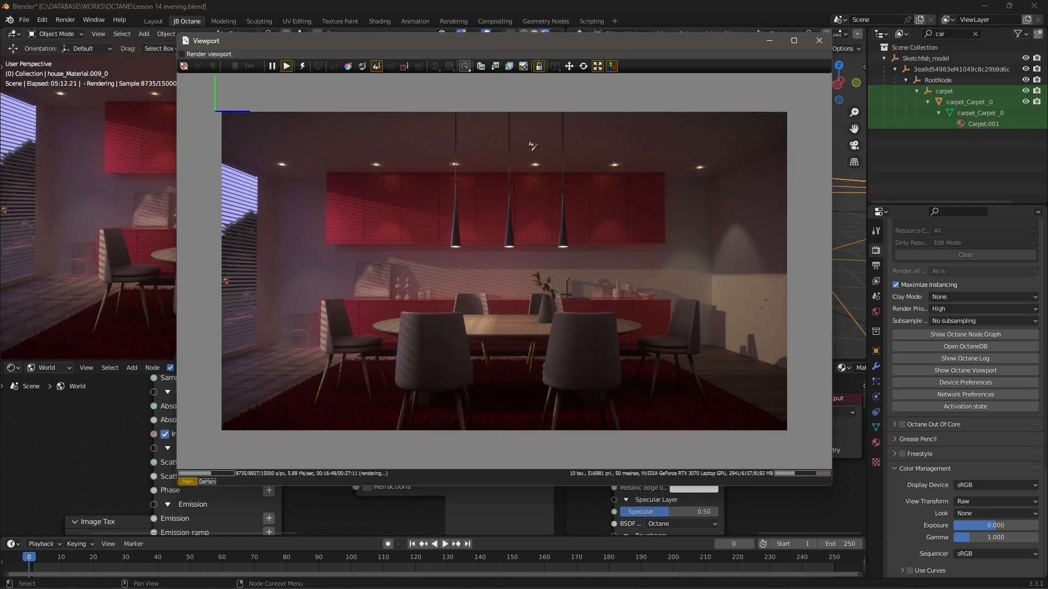
# Step: Open the render pass export dialog, check the Beauty and Denoised beauty passes, and choose to export separate image files
pyautogui.click(496, 67)
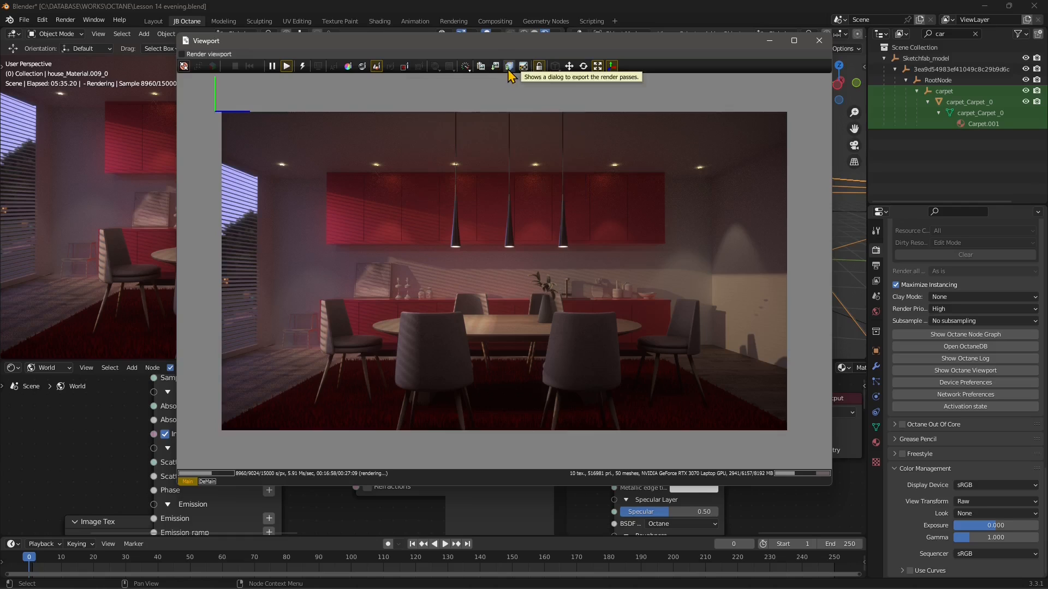
pyautogui.click(509, 66)
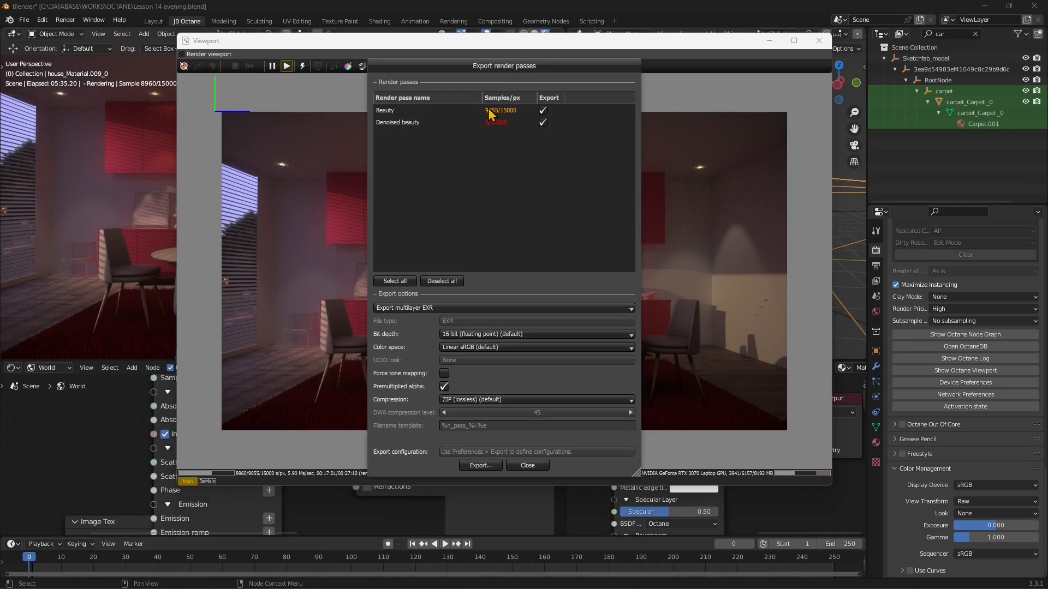
pyautogui.moveTo(484, 69); pyautogui.dragTo(489, 62)
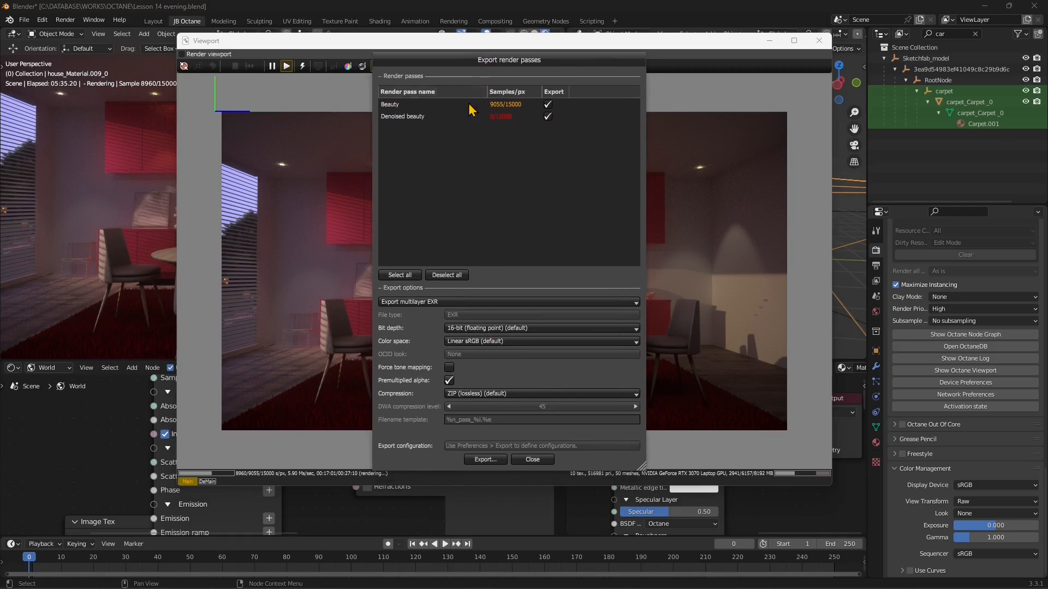
pyautogui.click(509, 106)
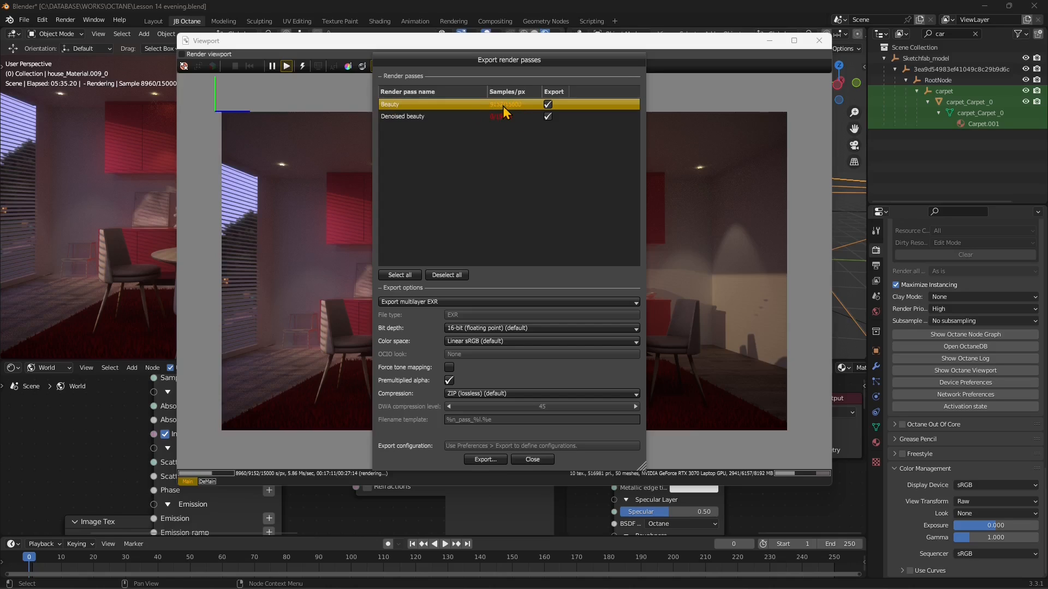
pyautogui.click(408, 119)
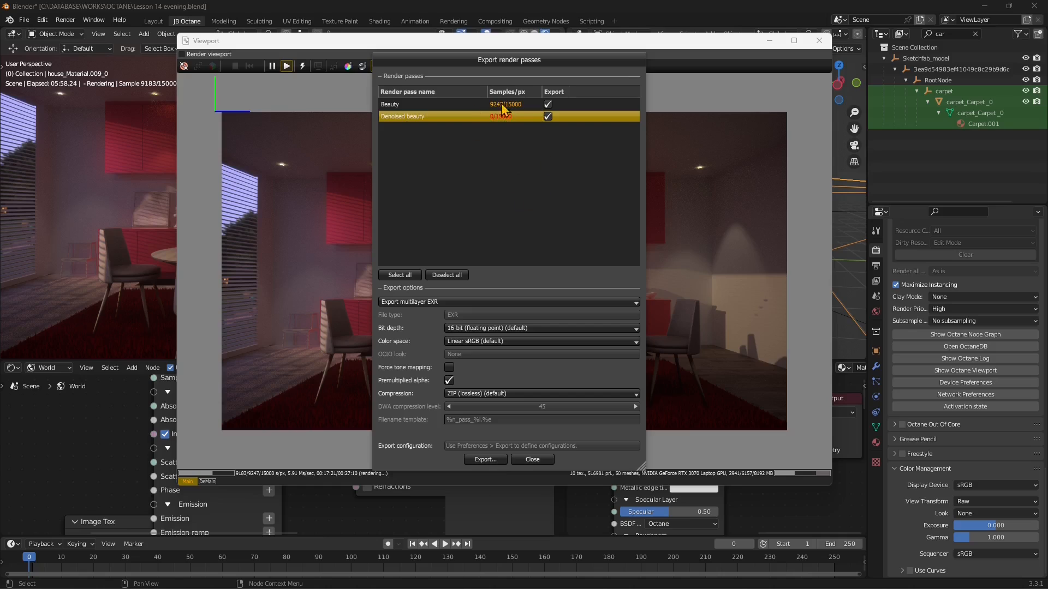
pyautogui.click(417, 105)
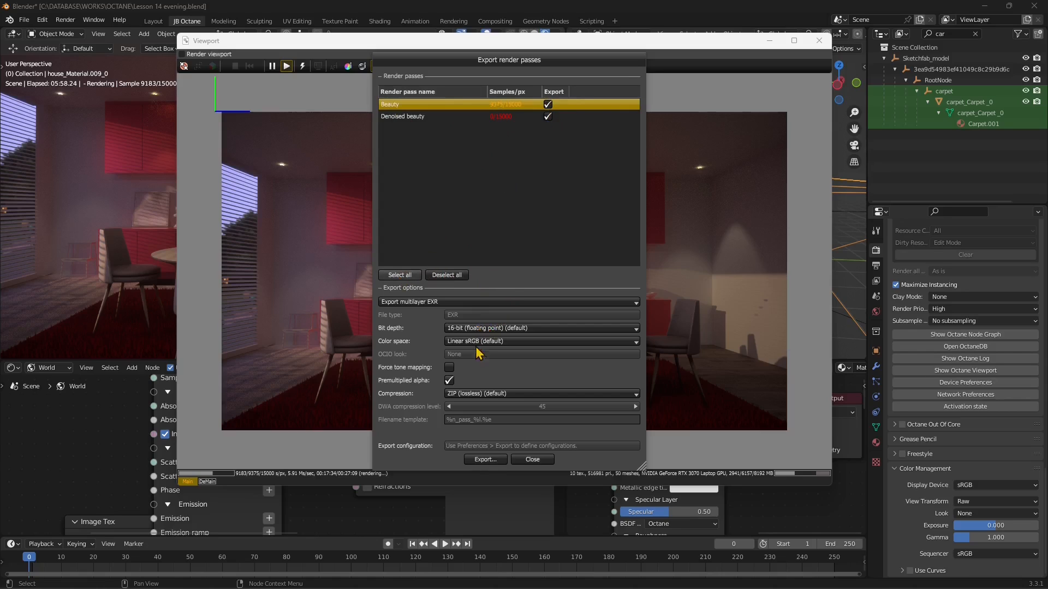
pyautogui.click(412, 303)
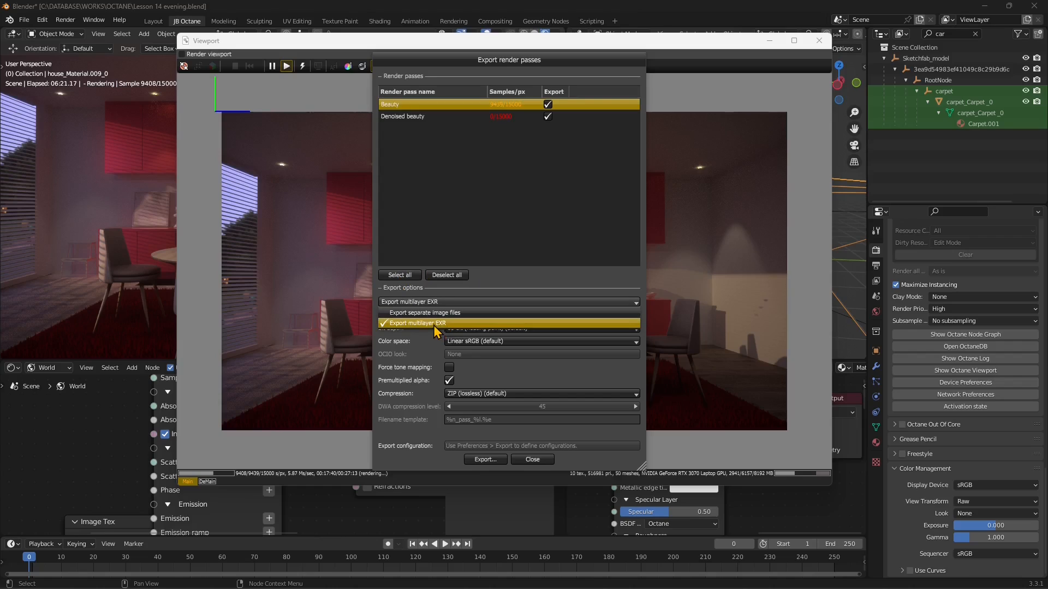
pyautogui.click(429, 313)
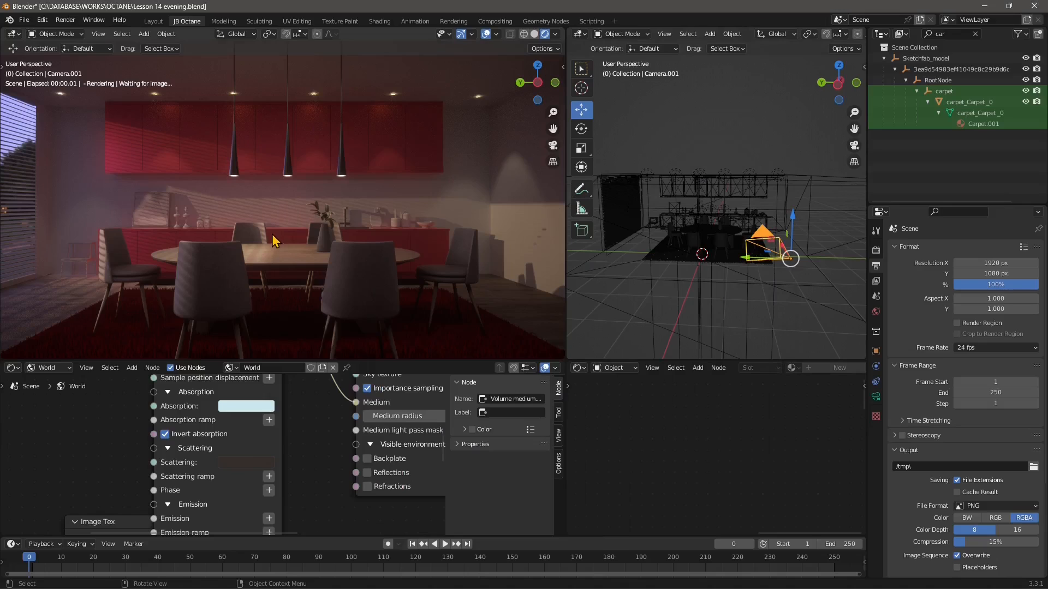
# Step: Deselect and reselect the camera in the wireframe viewport beside the rendered view
pyautogui.click(729, 304)
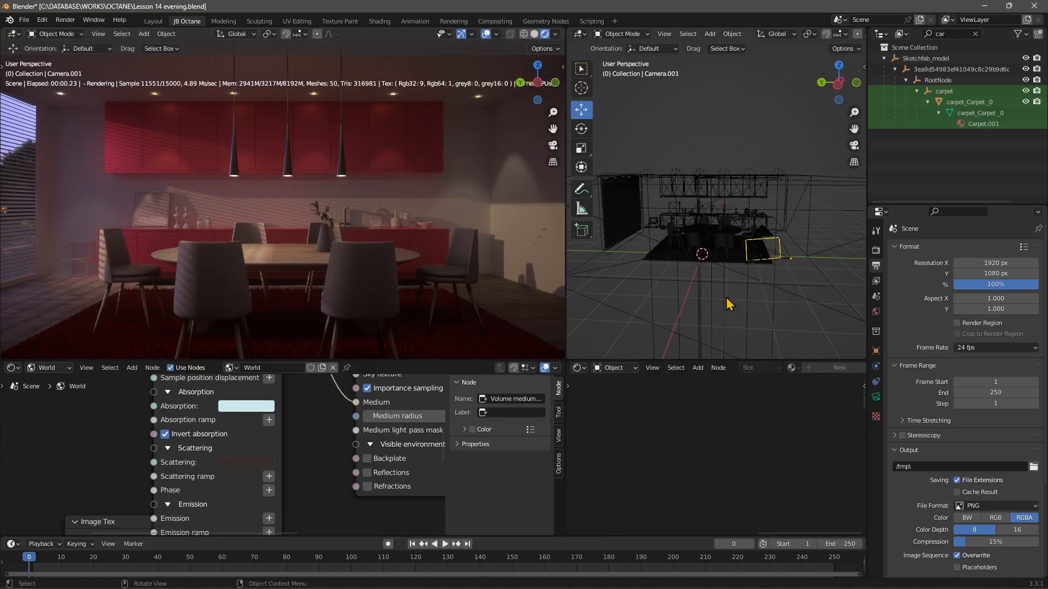
pyautogui.moveTo(729, 304); pyautogui.dragTo(739, 289, button='middle')
pyautogui.click(813, 205)
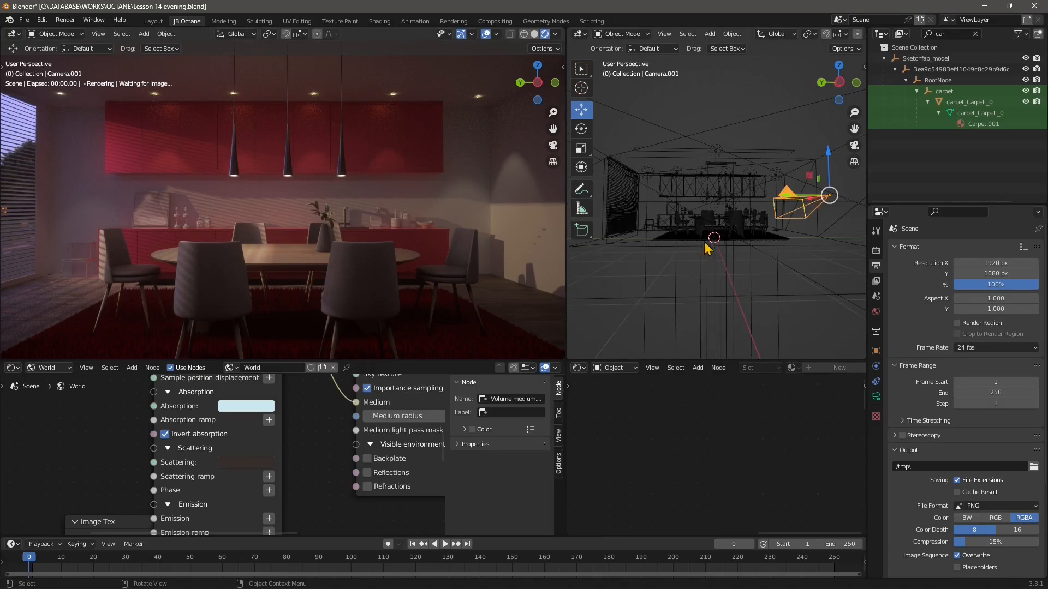
pyautogui.moveTo(705, 248)
pyautogui.mouseDown(button='middle')
pyautogui.moveTo(739, 250)
pyautogui.moveTo(695, 261)
pyautogui.moveTo(705, 262)
pyautogui.mouseUp(button='middle')
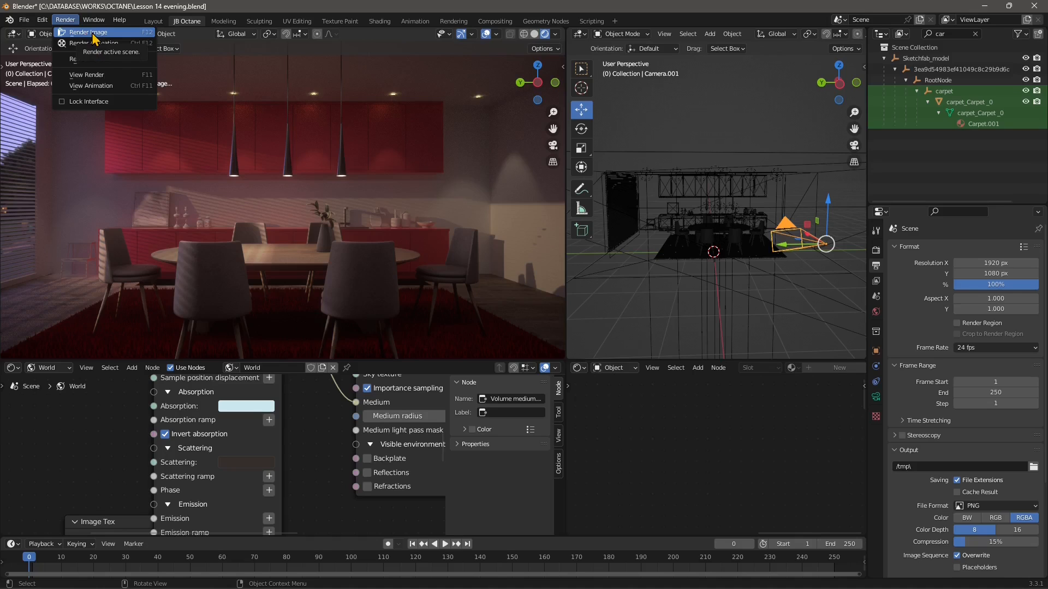
# Step: Look at the Render Image command for the active scene
pyautogui.click(94, 33)
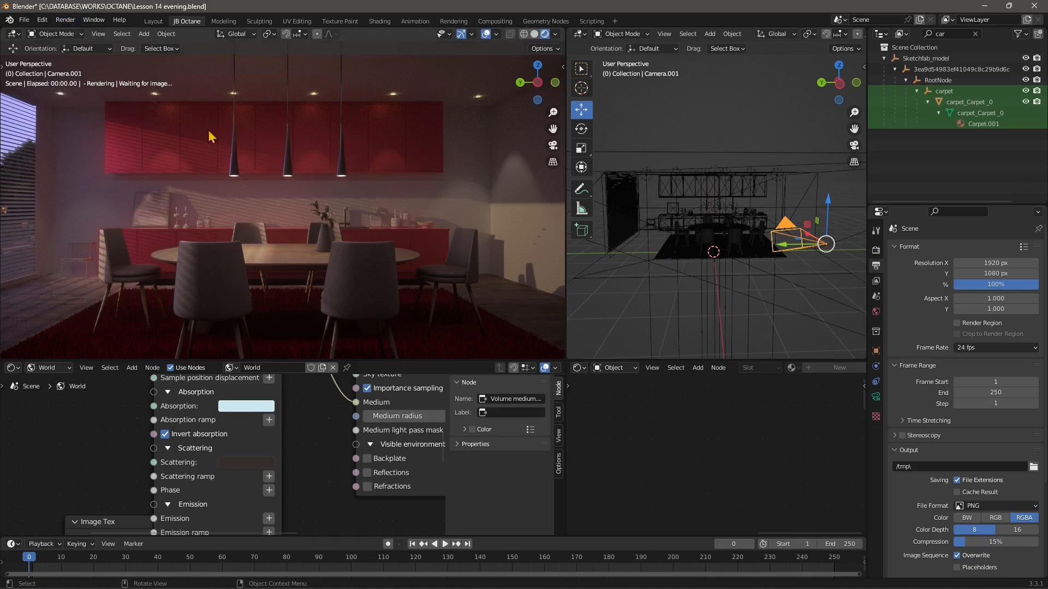
pyautogui.click(66, 20)
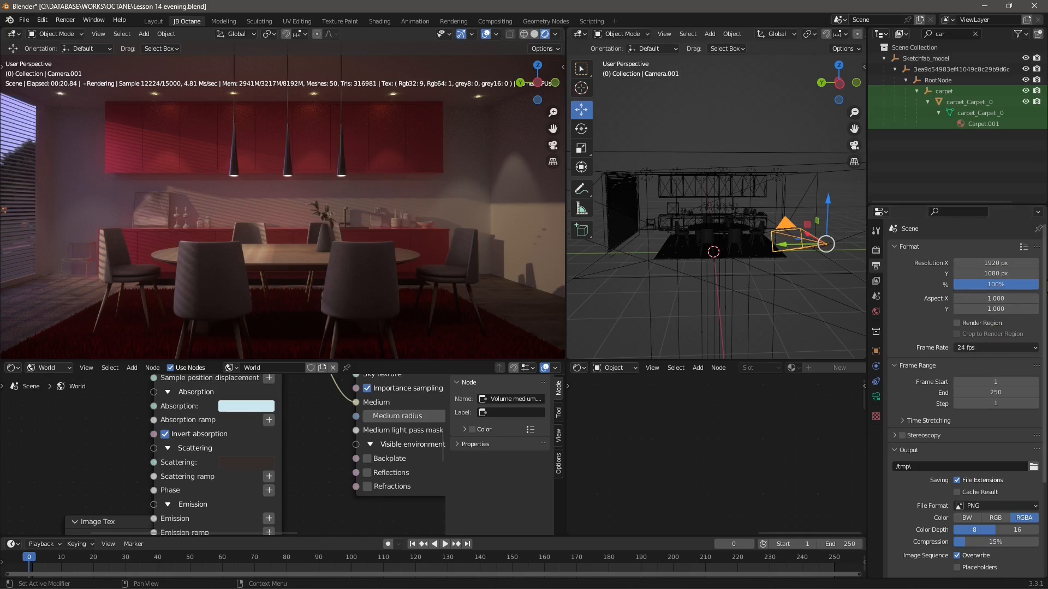
# Step: Examine the scene's output properties, from resolution and frame range to the file output and Octane Output settings
pyautogui.scroll(-1, 1039, 288)
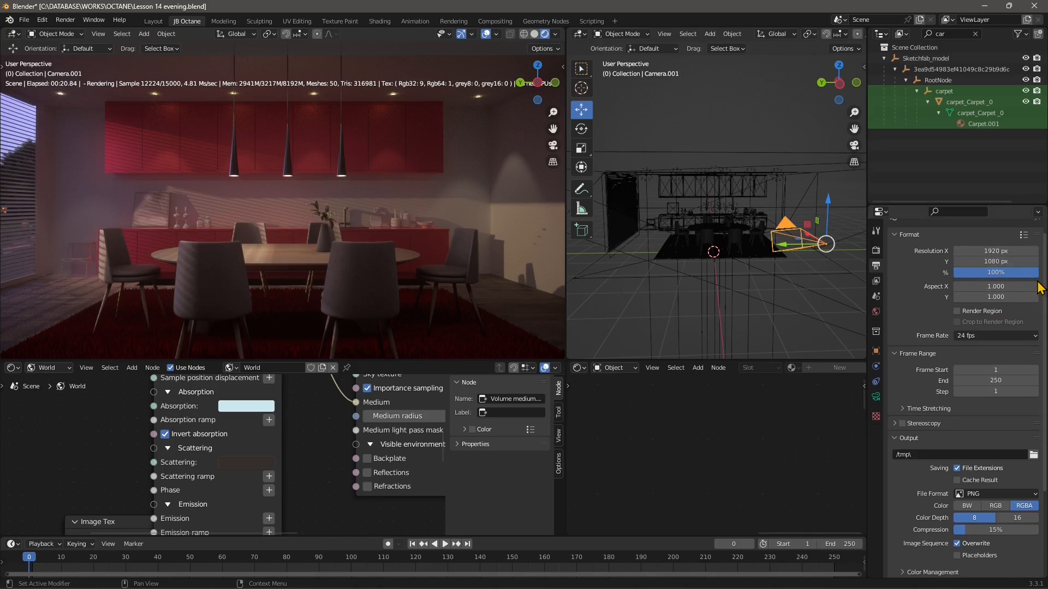
pyautogui.scroll(-3, 1039, 288)
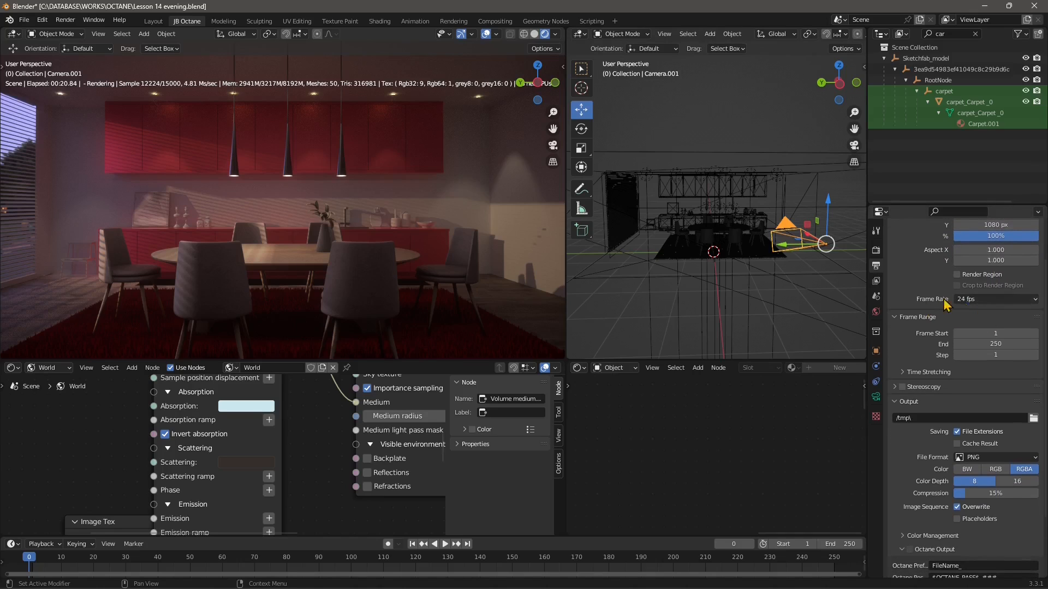
pyautogui.scroll(-3, 1040, 309)
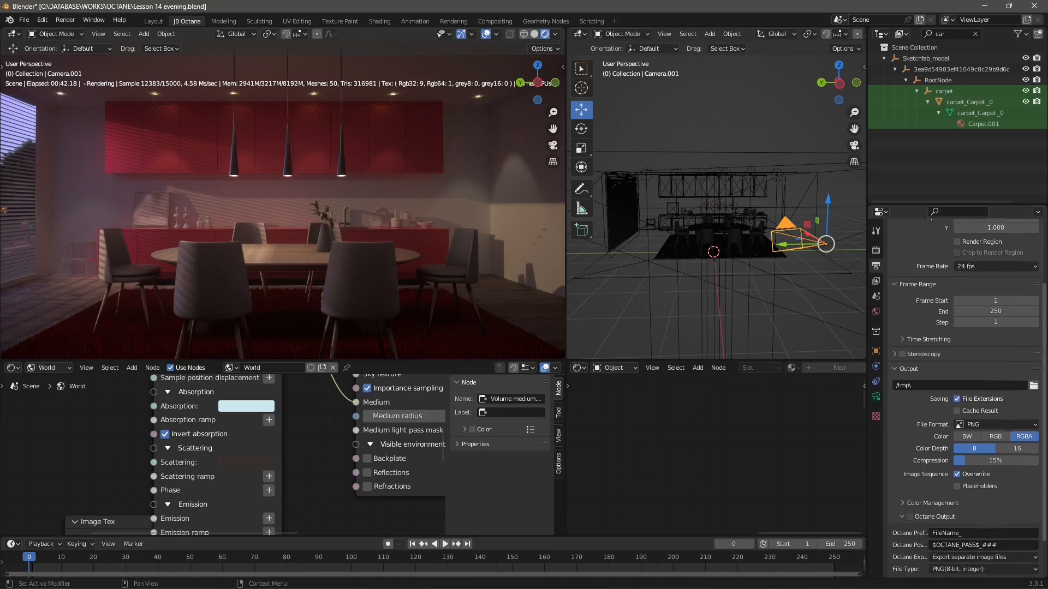
pyautogui.scroll(-1, 982, 357)
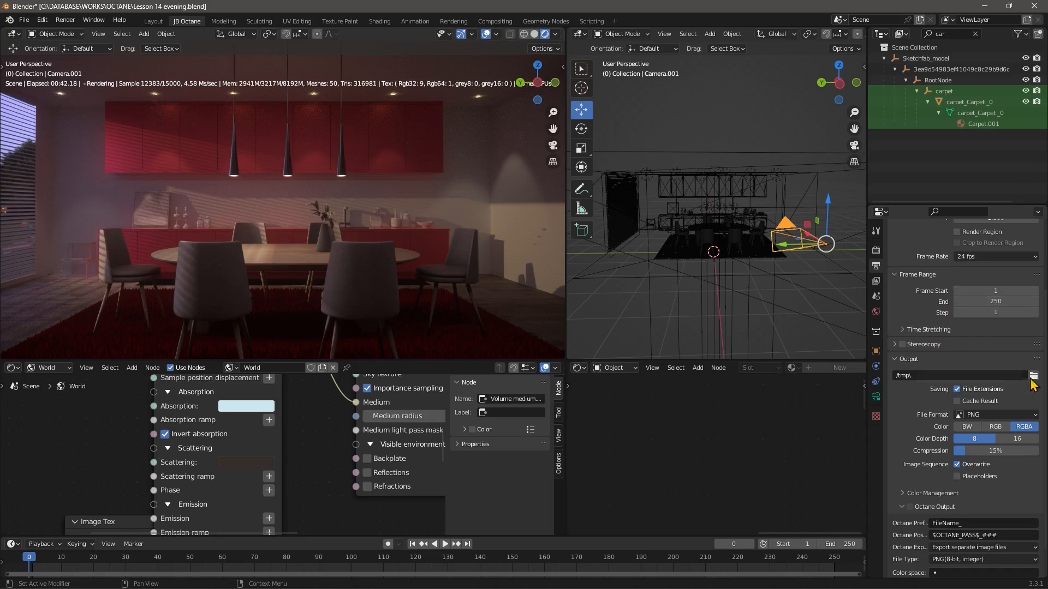
pyautogui.scroll(-1, 1040, 360)
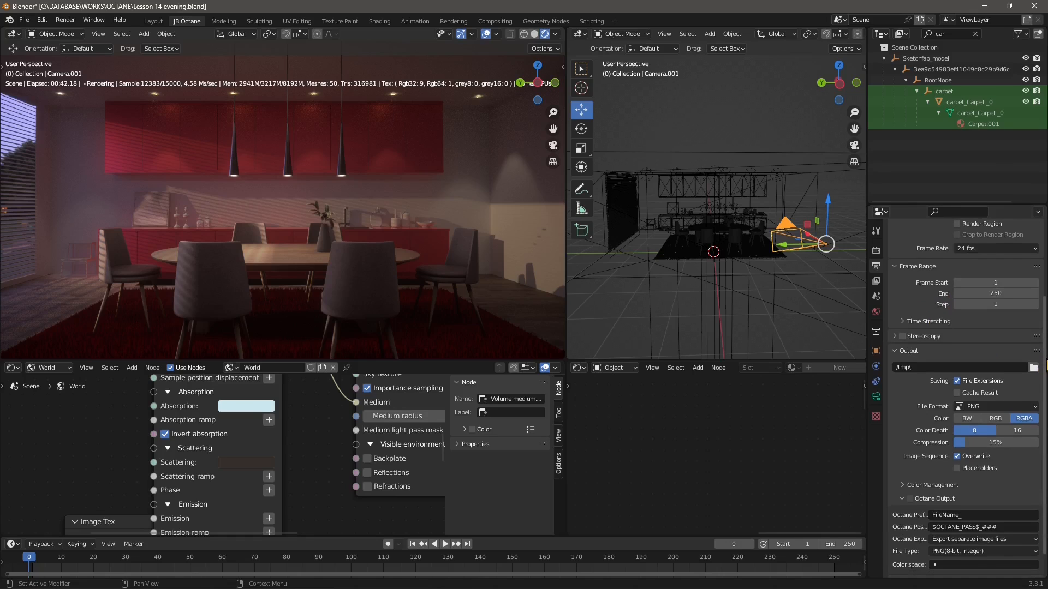
pyautogui.scroll(-3, 1039, 360)
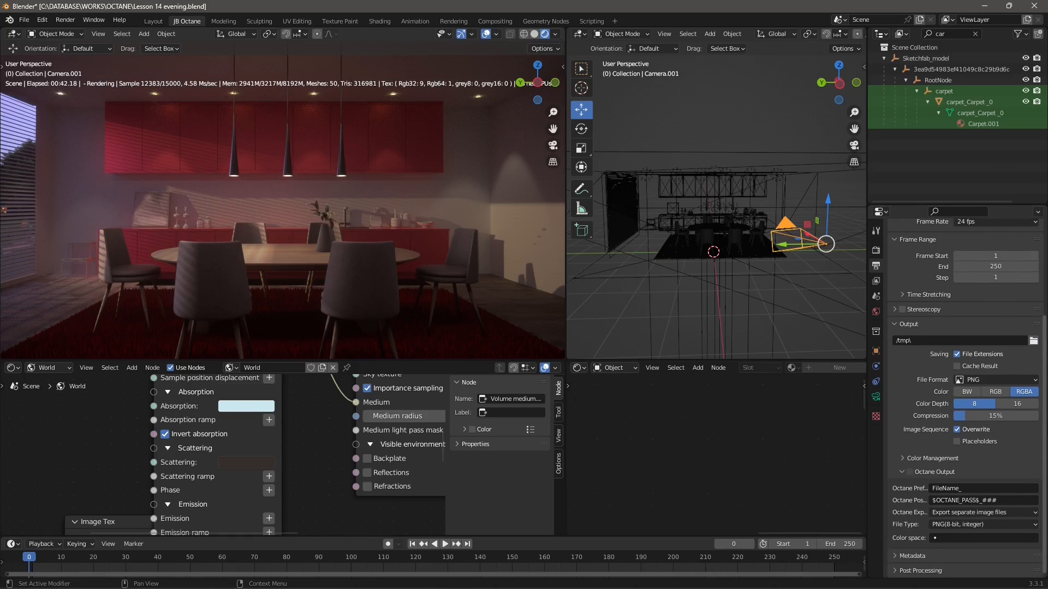
# Step: Collapse the Octane Output, Output, Format and Frame Range sections of the scene's output properties
pyautogui.click(905, 473)
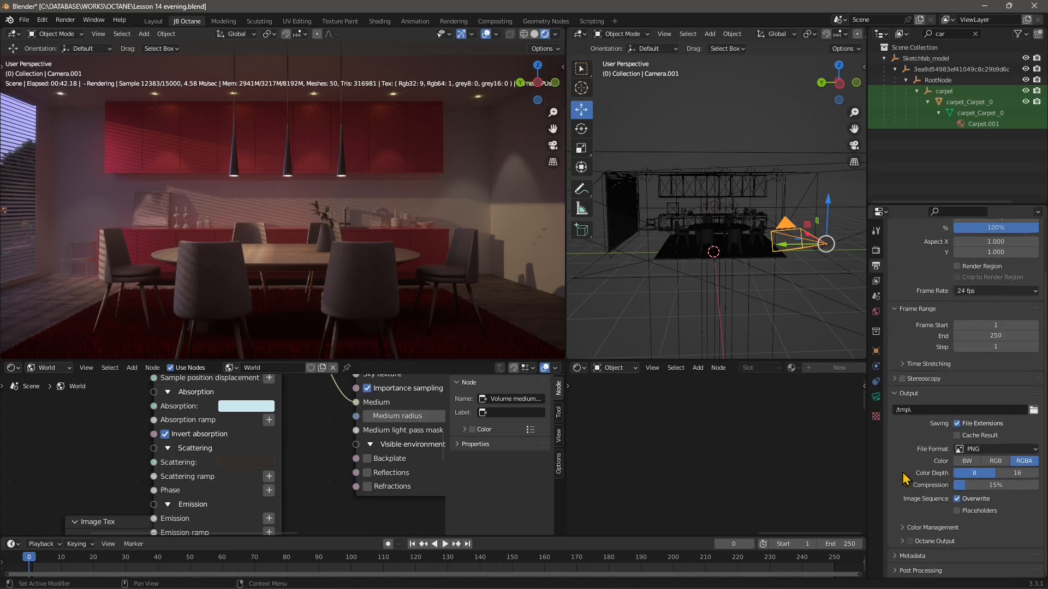
pyautogui.click(898, 394)
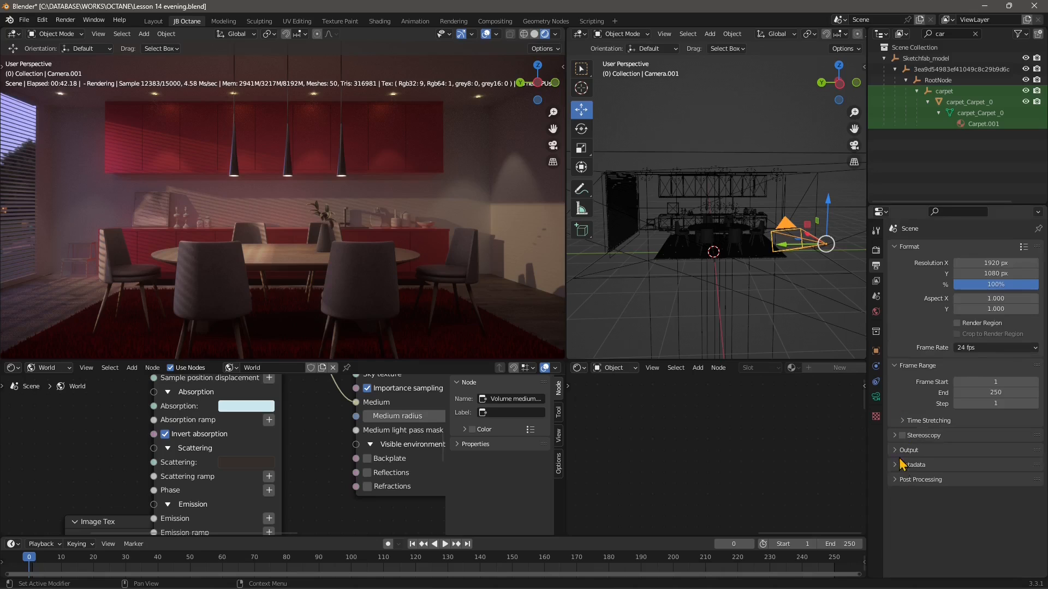
pyautogui.click(895, 247)
pyautogui.click(897, 261)
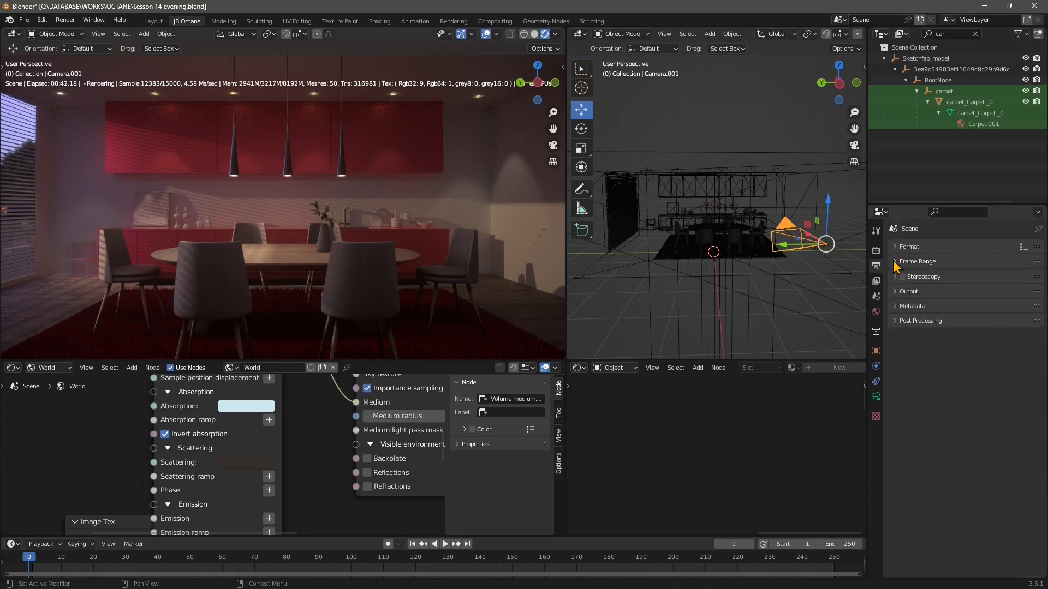
# Step: Enable Octane Output for the scene, exporting separate image files with the PNG (8-bit, integer) file type
pyautogui.click(896, 291)
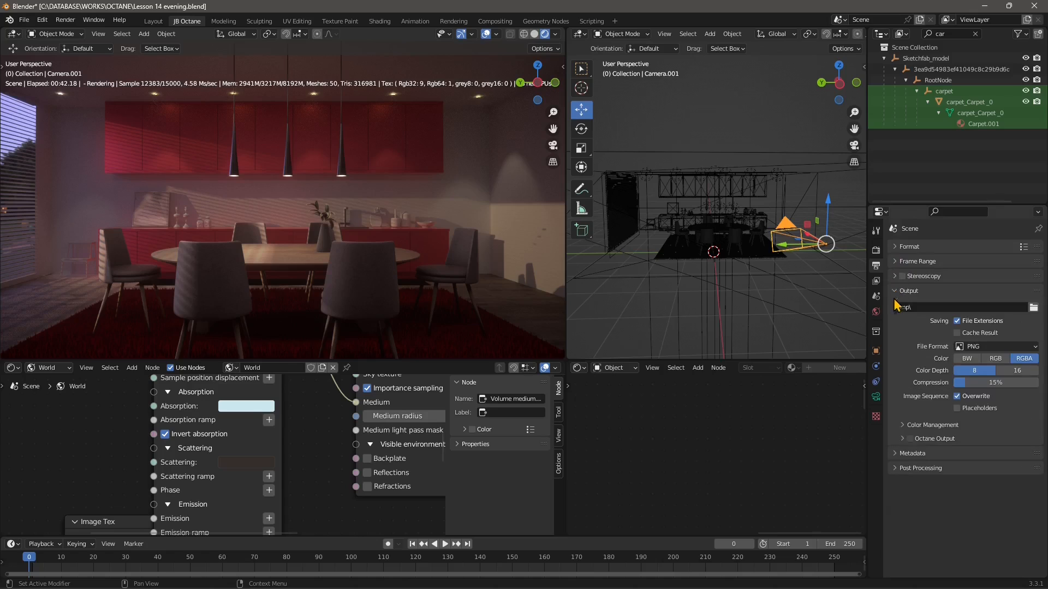
pyautogui.click(903, 438)
pyautogui.click(909, 439)
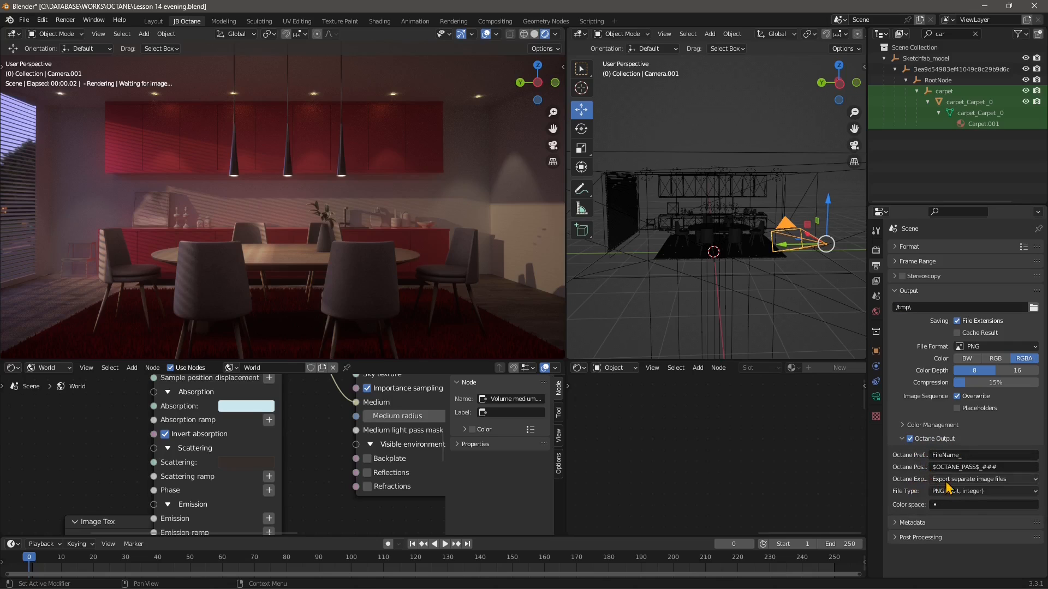
pyautogui.click(941, 480)
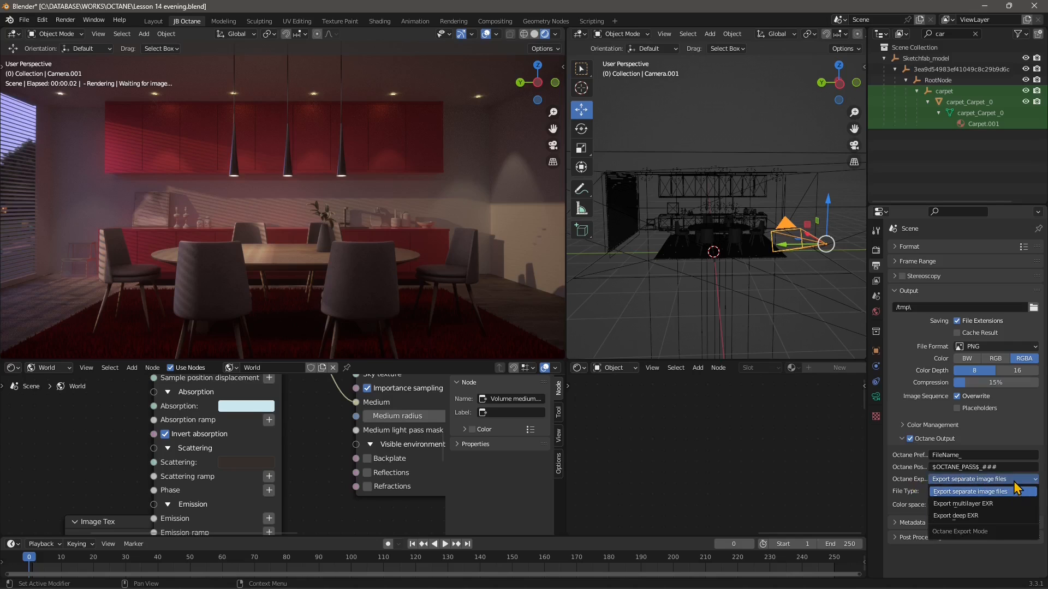
pyautogui.click(991, 491)
pyautogui.click(946, 491)
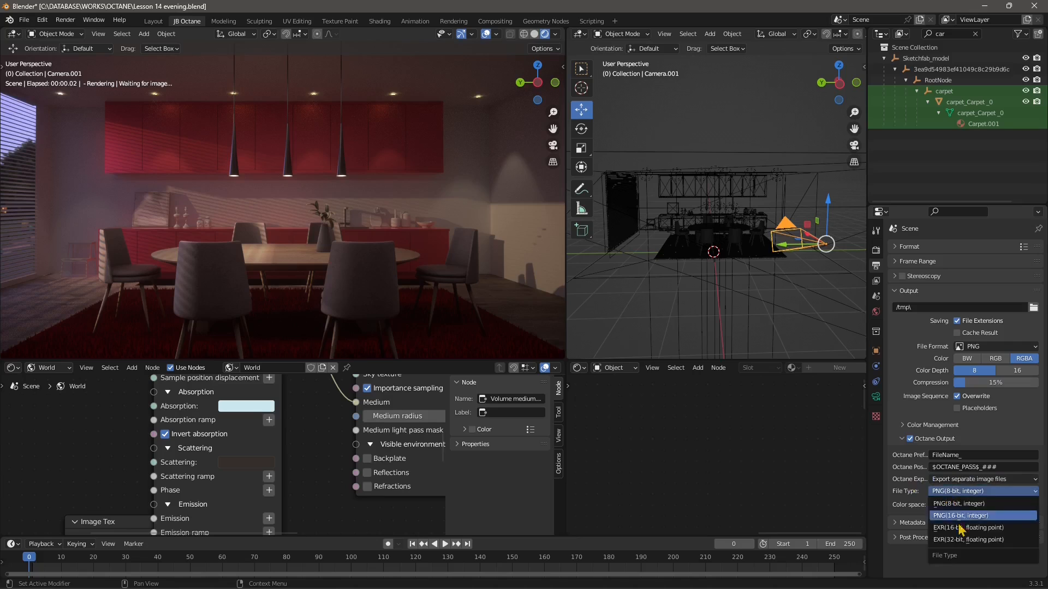
pyautogui.click(954, 501)
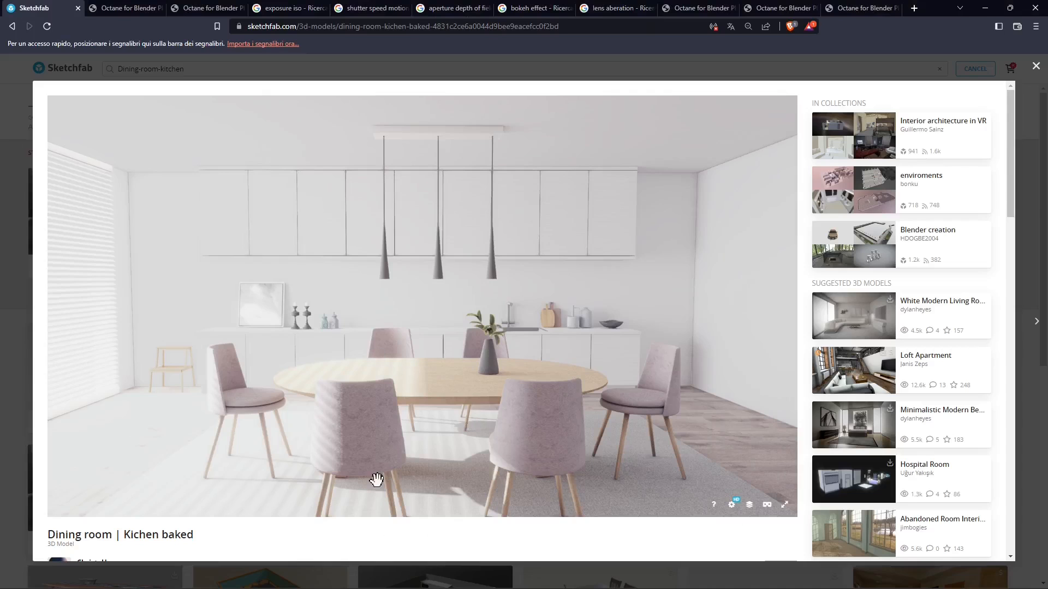
# Step: Switch to the browser, look through the Sketchfab page of the Dining room | Kichen baked model and close it
pyautogui.scroll(-2, 647, 540)
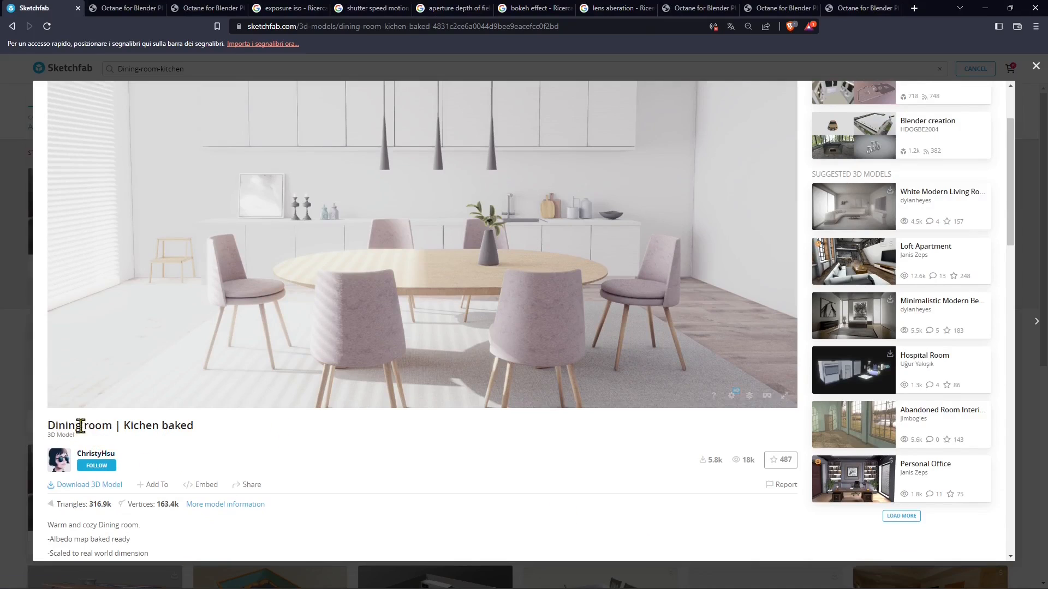
pyautogui.scroll(-1, 124, 494)
pyautogui.scroll(-3, 110, 464)
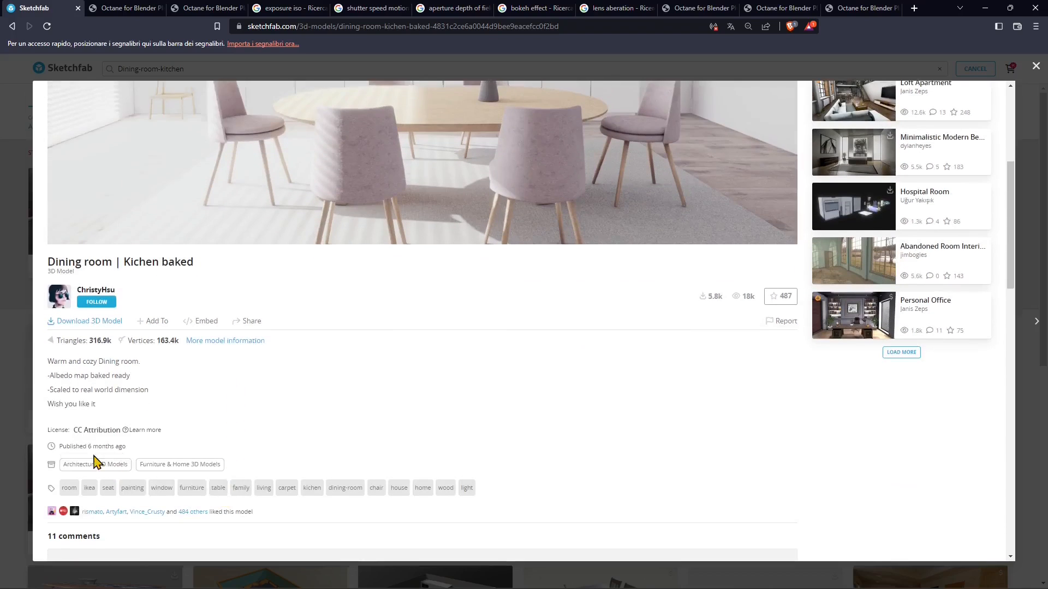
pyautogui.scroll(5, 393, 386)
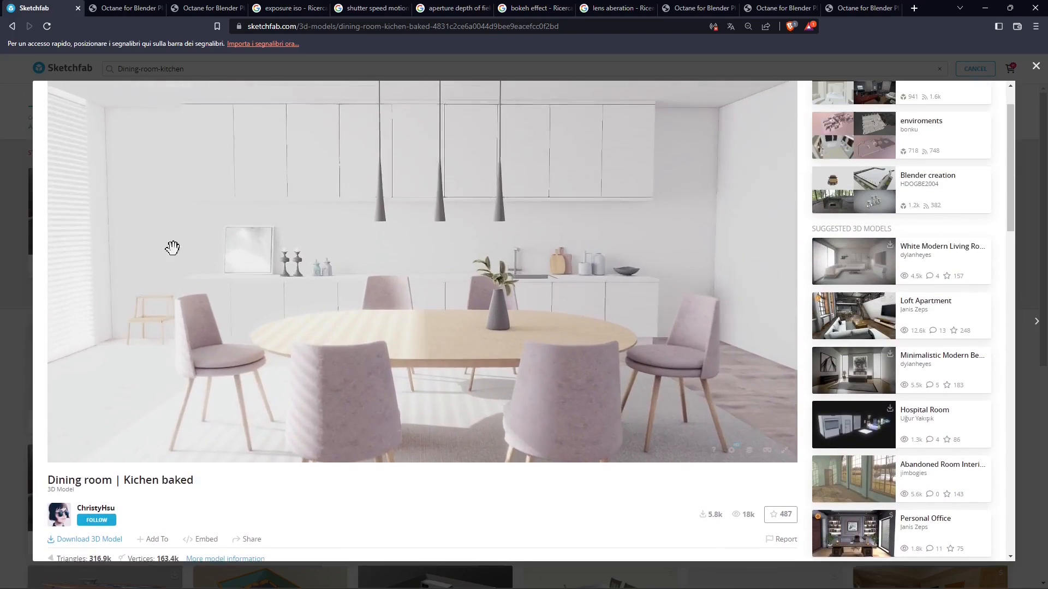
pyautogui.click(79, 8)
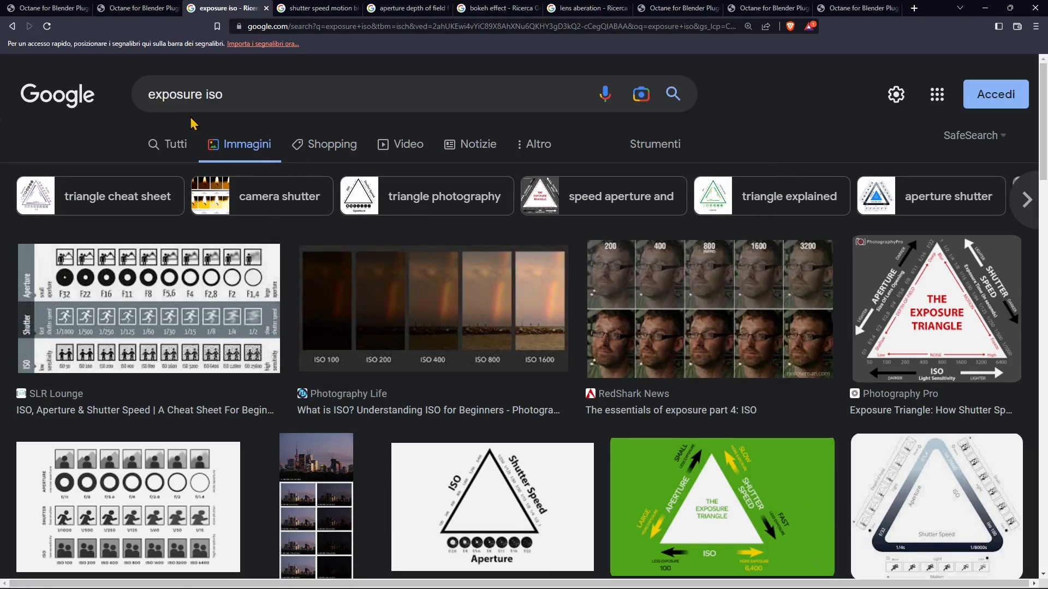
# Step: Examine the image search results for exposure iso and for shutter speed motion blur, highlighting the key terms of each query
pyautogui.moveTo(147, 96); pyautogui.dragTo(194, 100)
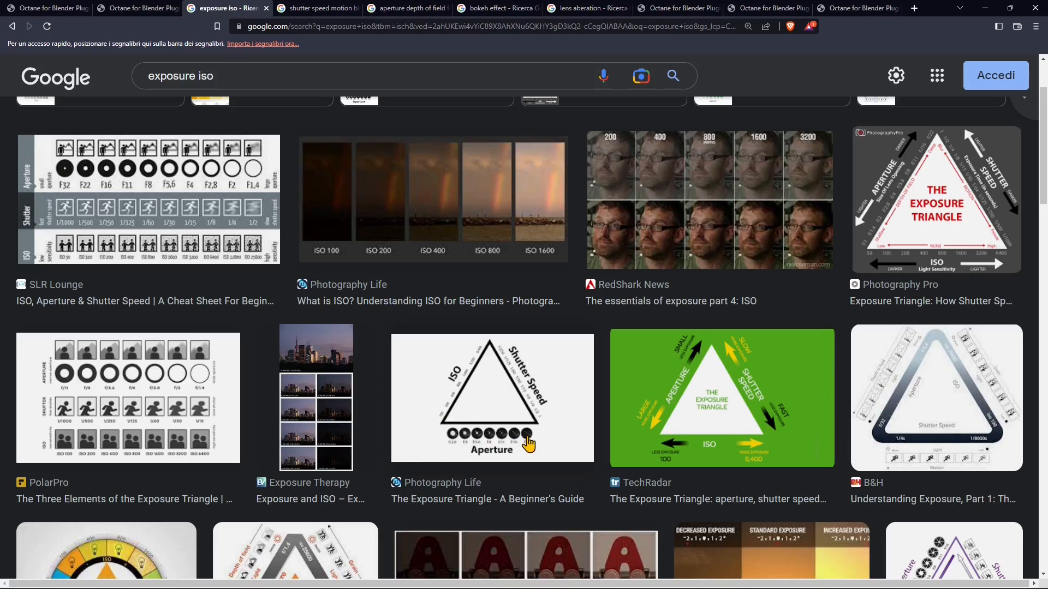
pyautogui.click(315, 9)
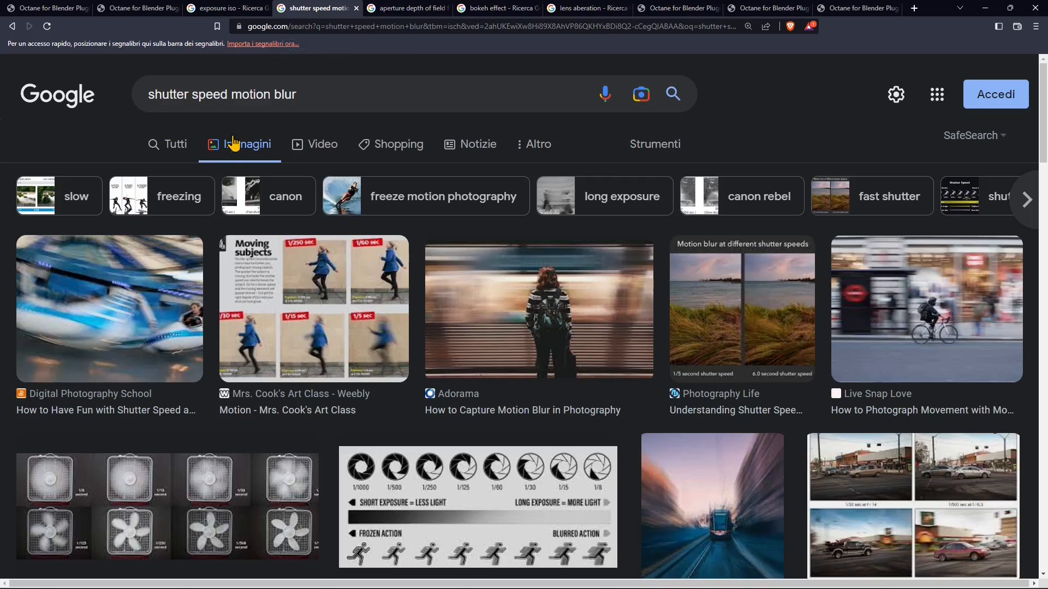
pyautogui.moveTo(149, 94); pyautogui.dragTo(230, 98)
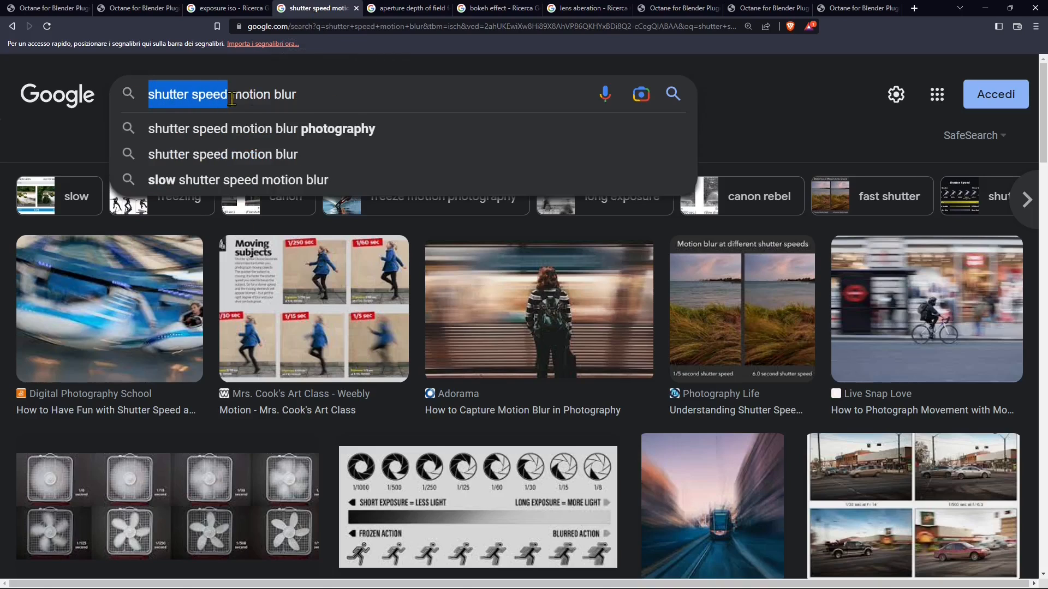
pyautogui.click(313, 96)
pyautogui.moveTo(315, 96); pyautogui.dragTo(236, 102)
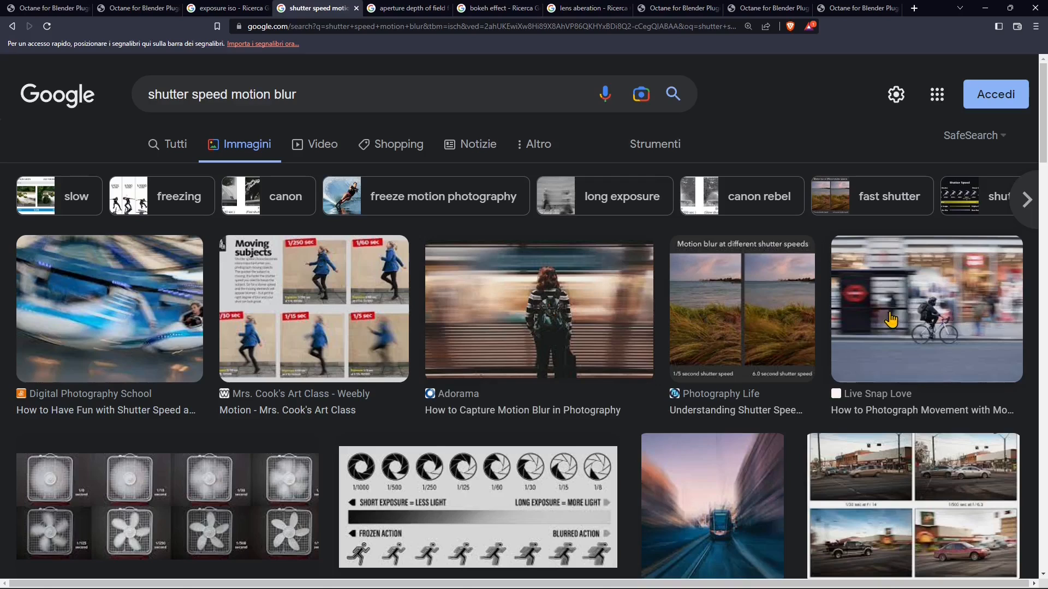
pyautogui.scroll(-2, 546, 426)
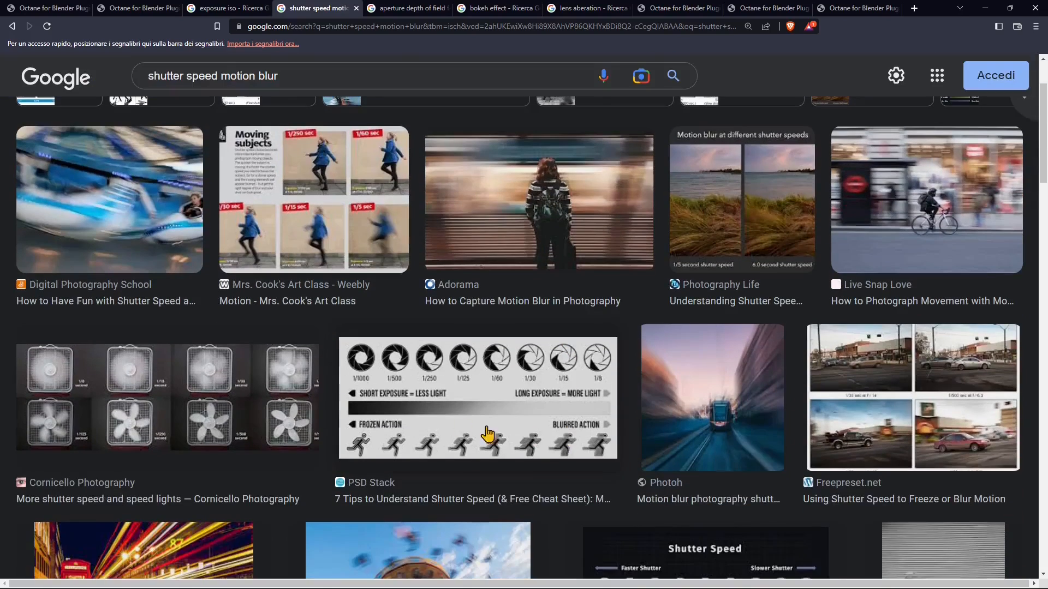
pyautogui.scroll(-4, 481, 389)
pyautogui.scroll(-2, 180, 440)
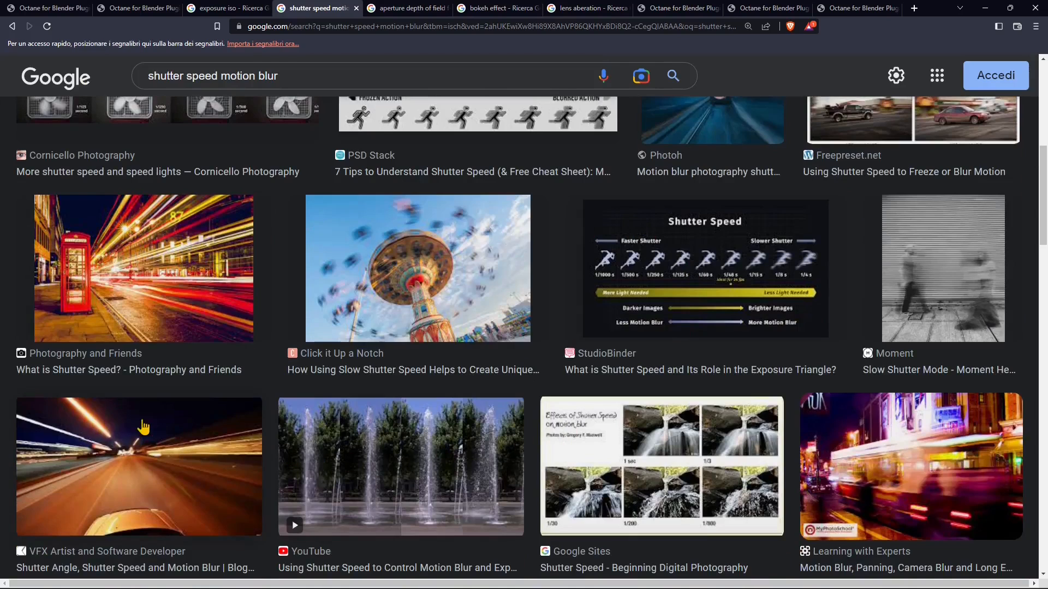
# Step: Look at the image results for aperture depth of field f-stop f-number and highlight "depth of field" in the query
pyautogui.hotkey('ctrl', 'Tab')
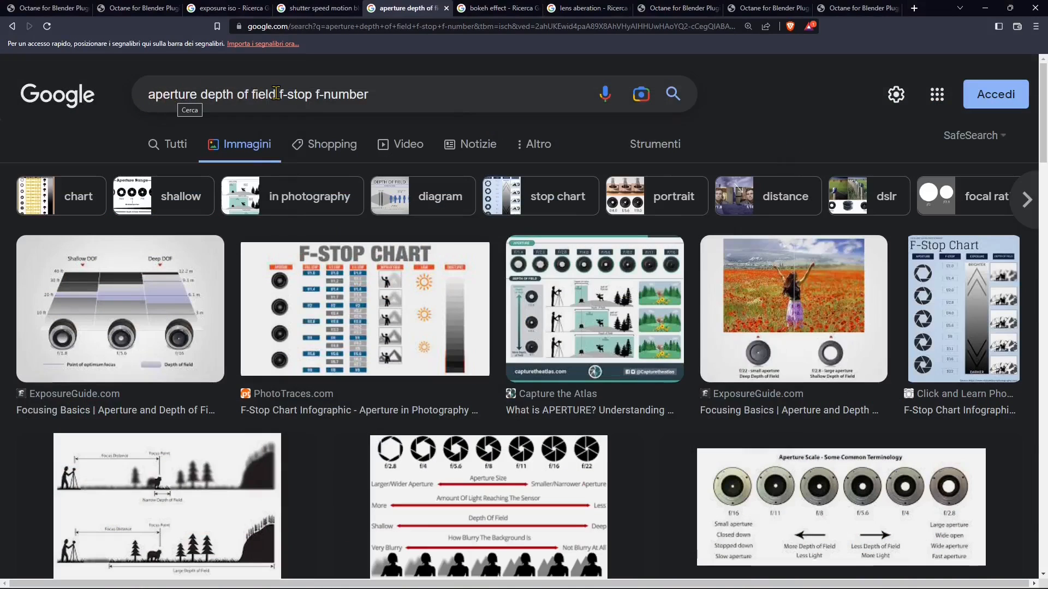
pyautogui.moveTo(202, 100); pyautogui.dragTo(274, 101)
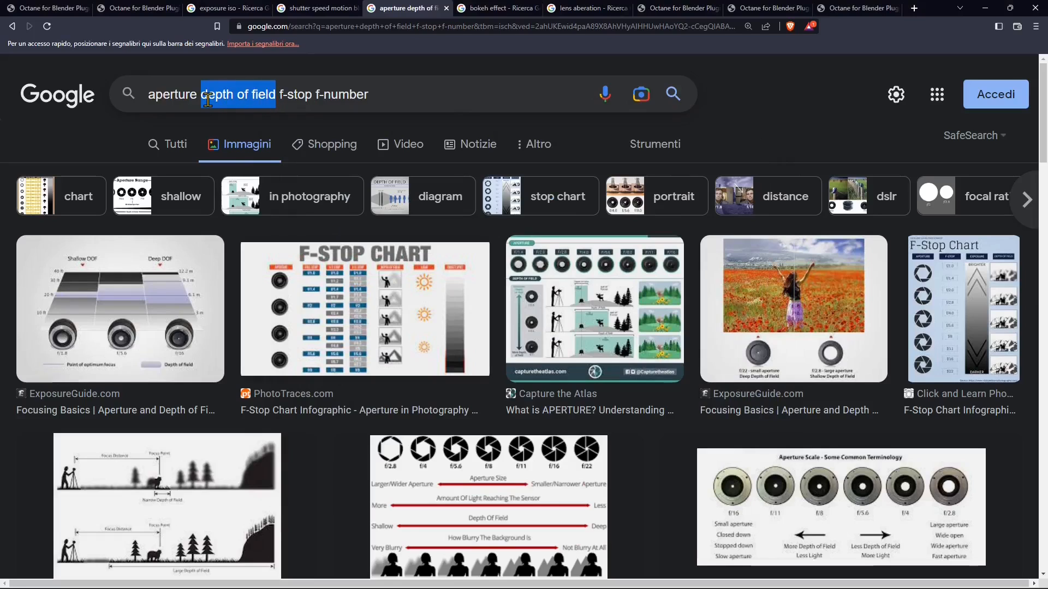